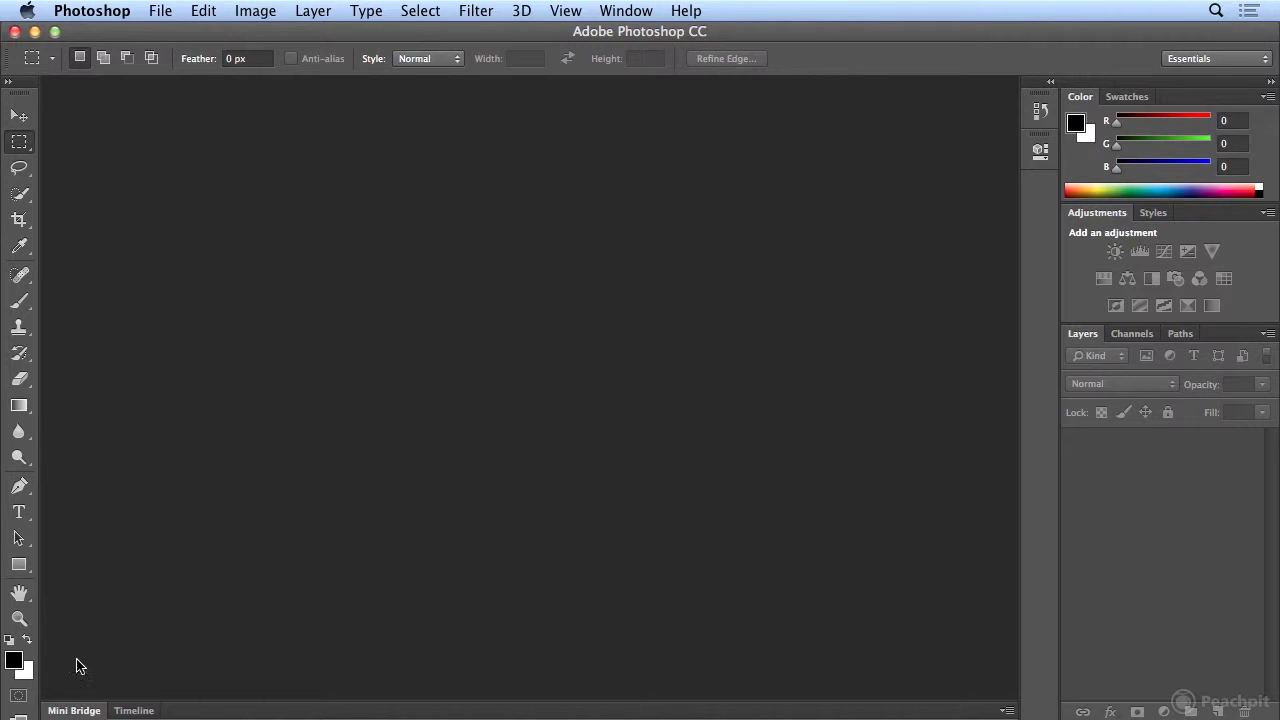
Expand the Mini Bridge panel and browse the Window panel list without choosing anything
click(72, 711)
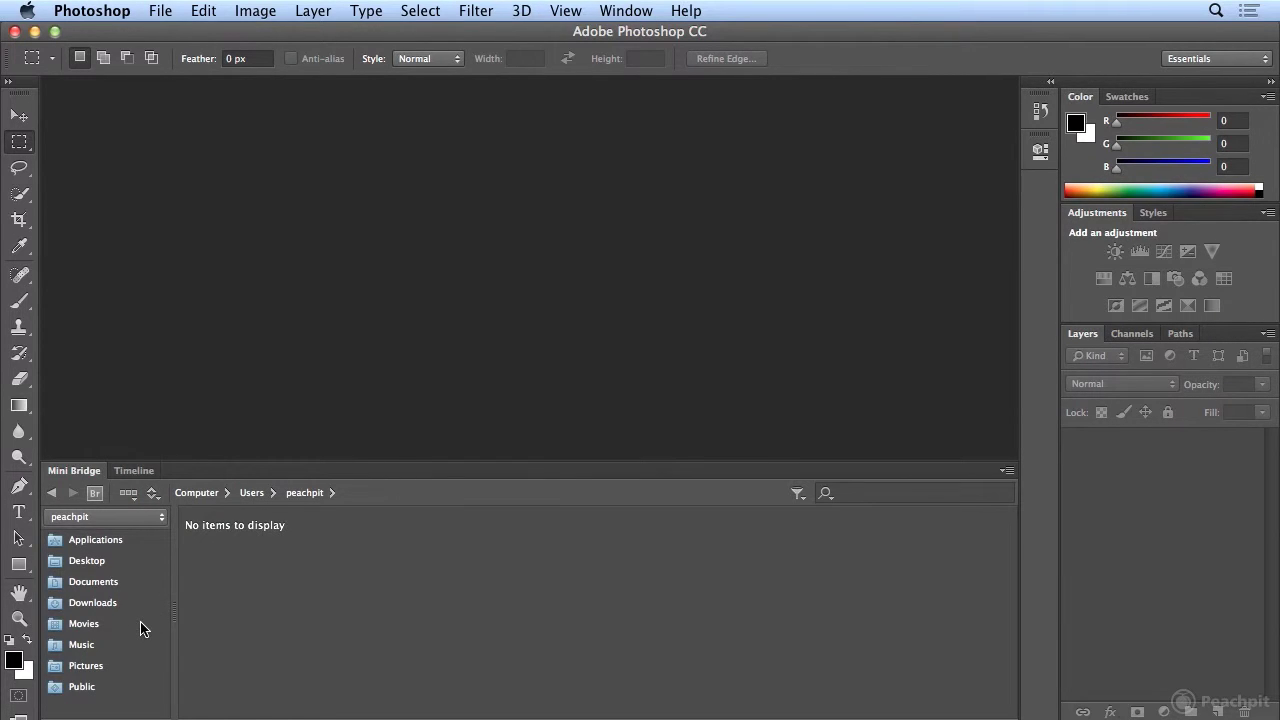
click(613, 10)
mouse_move(627, 62)
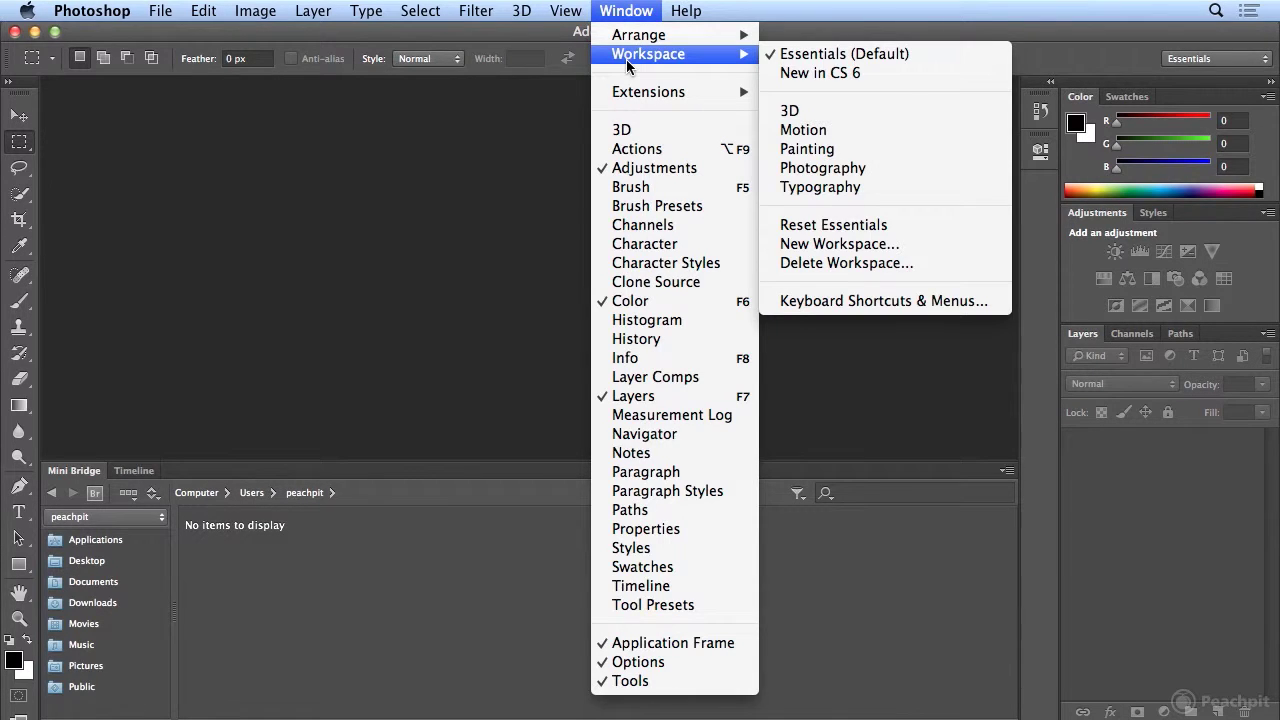
mouse_move(627, 94)
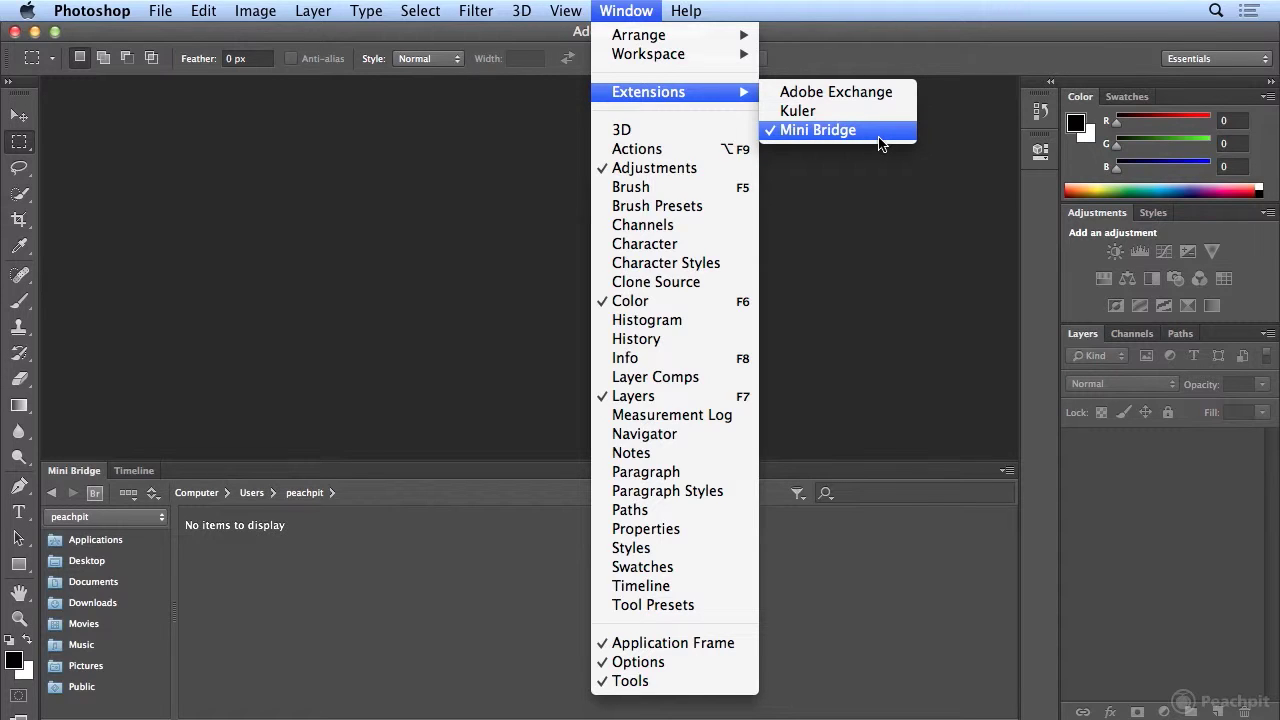
click(983, 68)
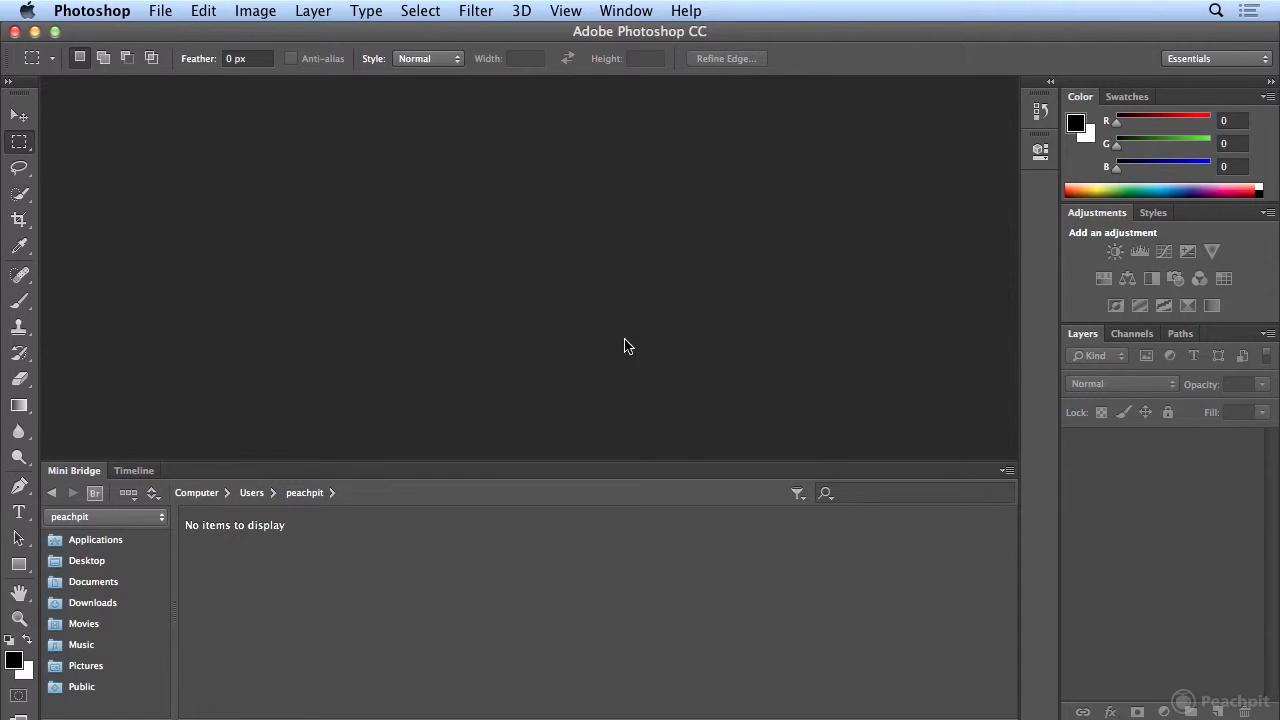
Choose File > Browse in Mini Bridge so it shows the home folder
click(158, 14)
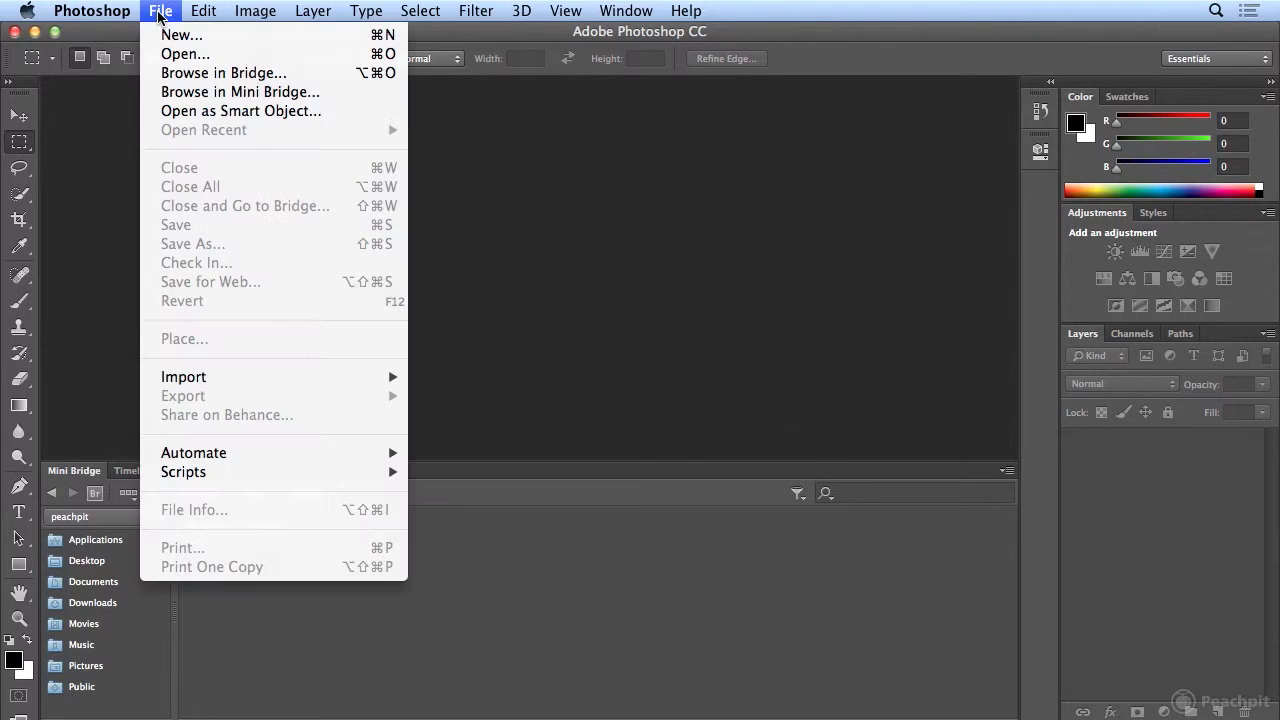
click(313, 94)
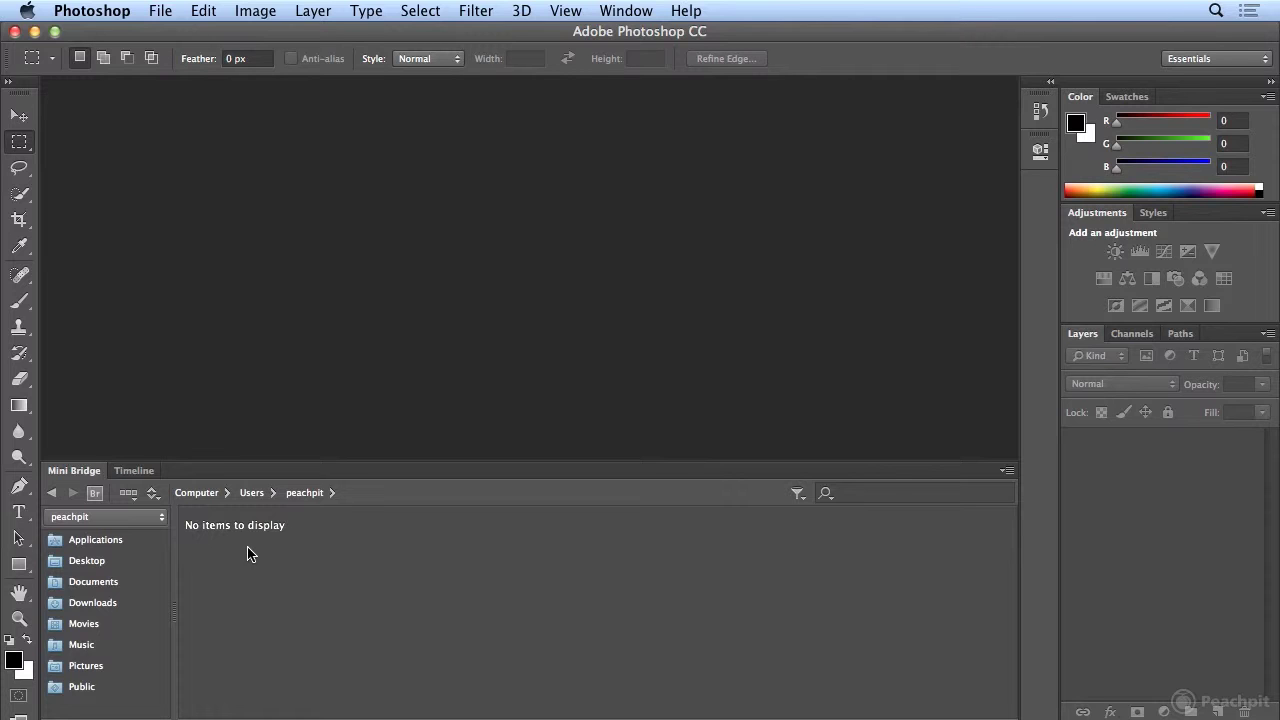
Navigate Mini Bridge from peachpit to Desktop > Project_Files > 02_Photoshop_projects > New_Orleans and select IMG20130227_0001.jpg
click(151, 518)
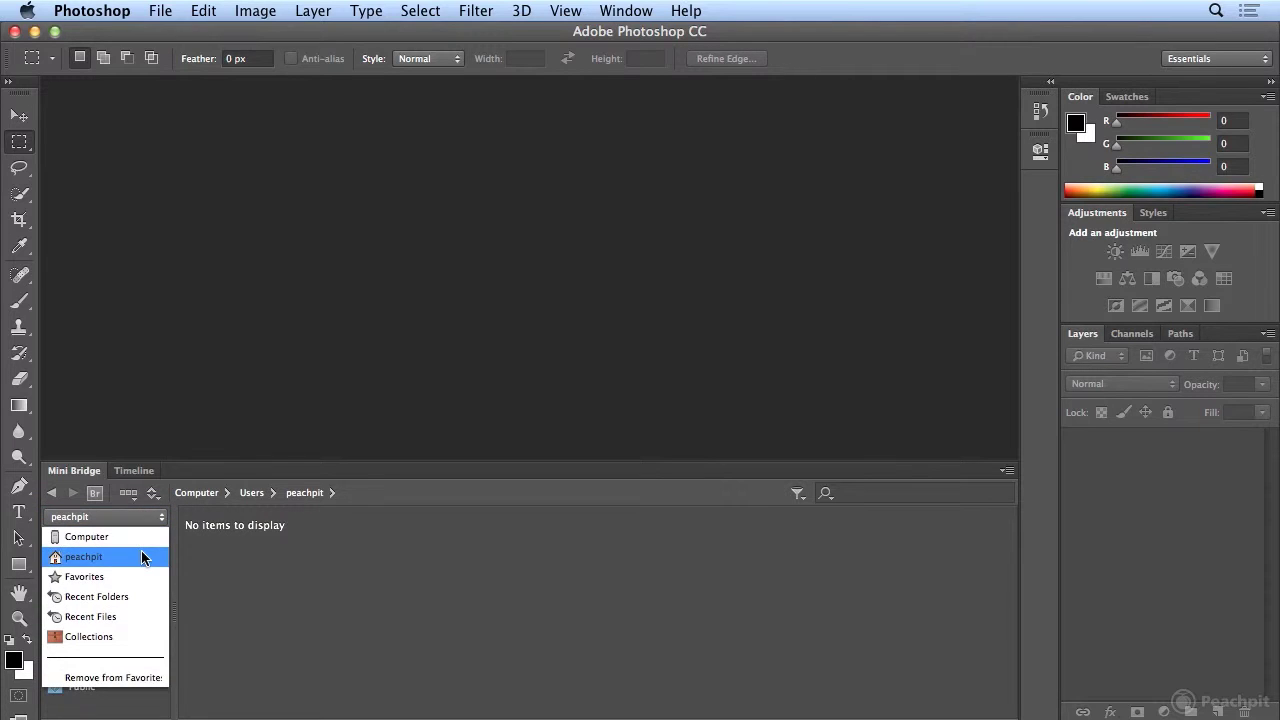
click(141, 556)
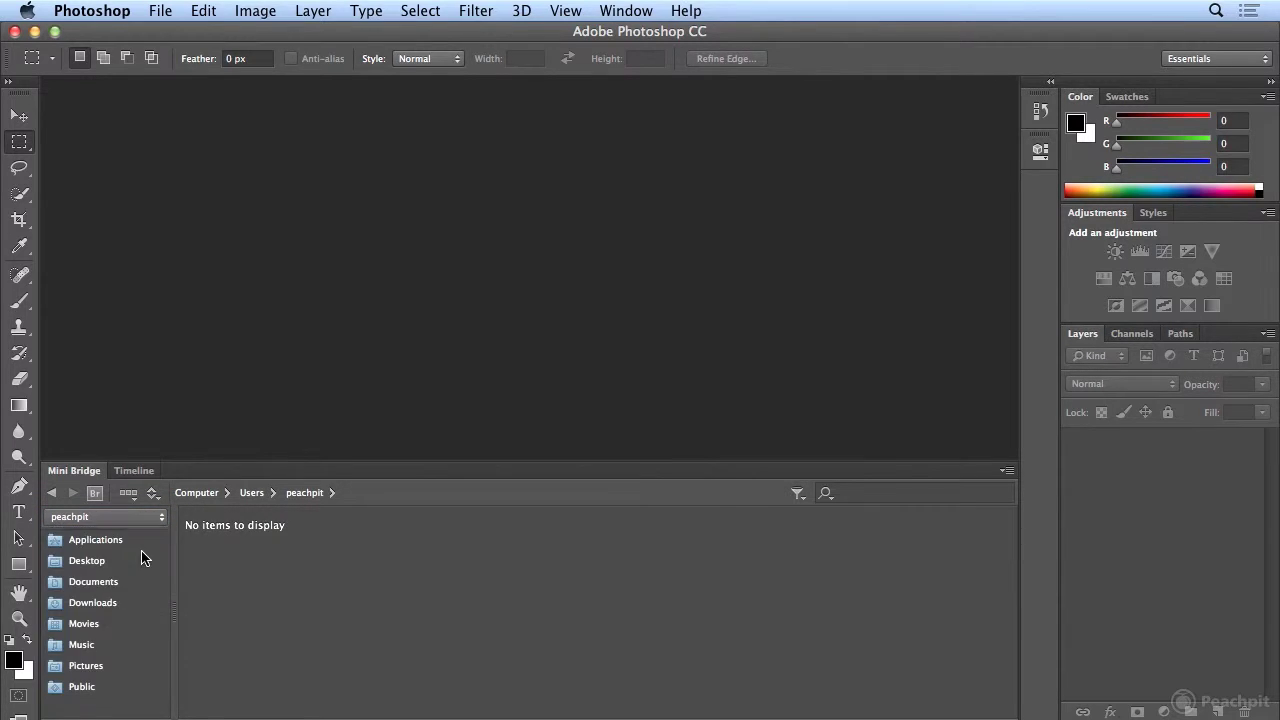
double_click(84, 563)
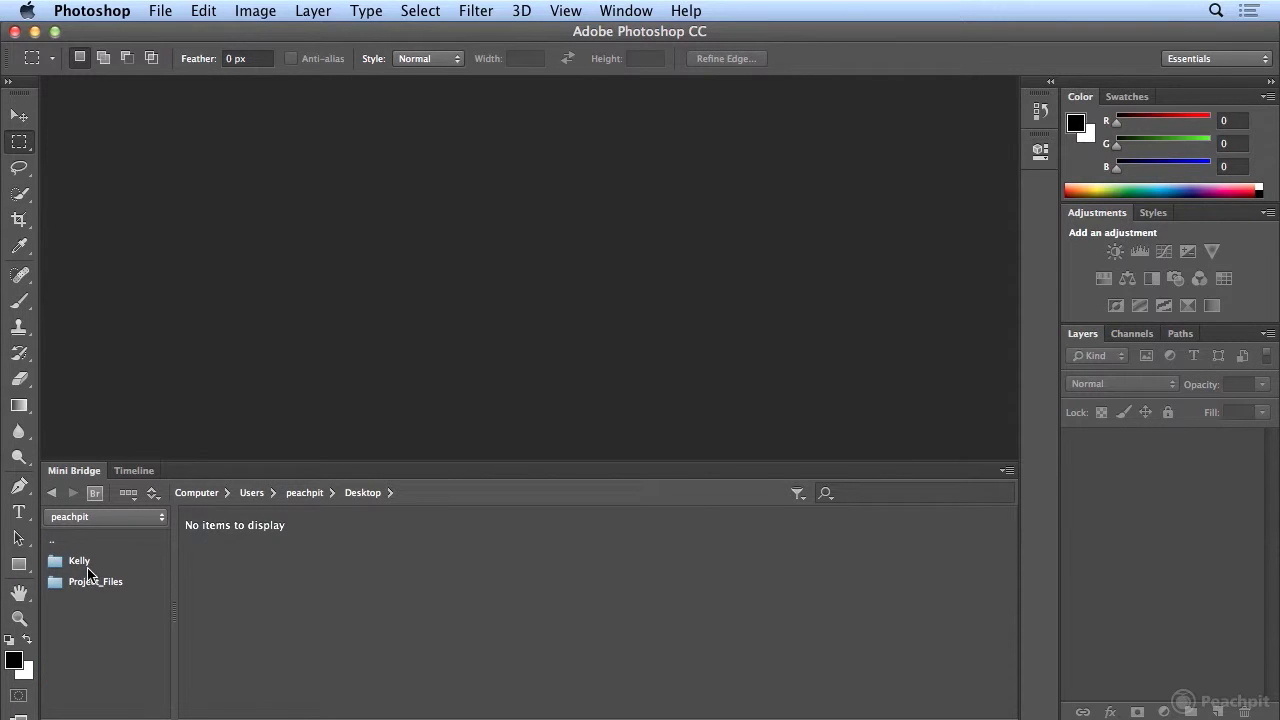
double_click(89, 582)
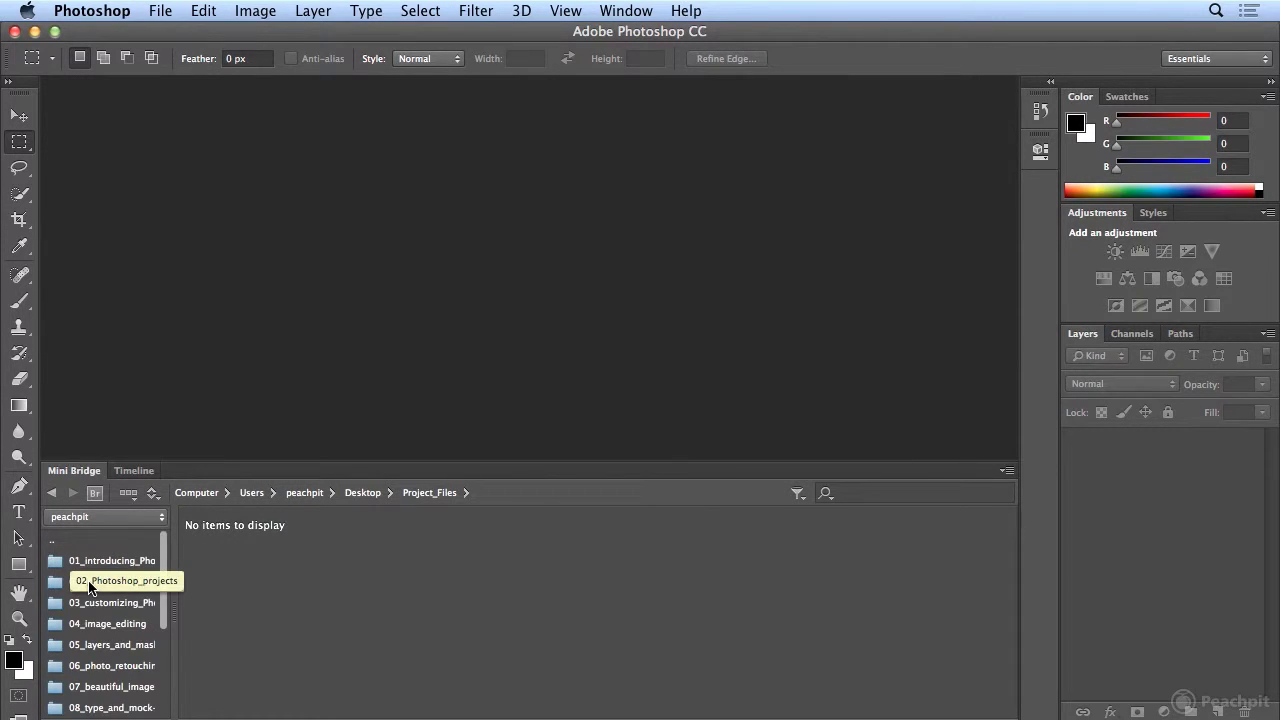
double_click(89, 585)
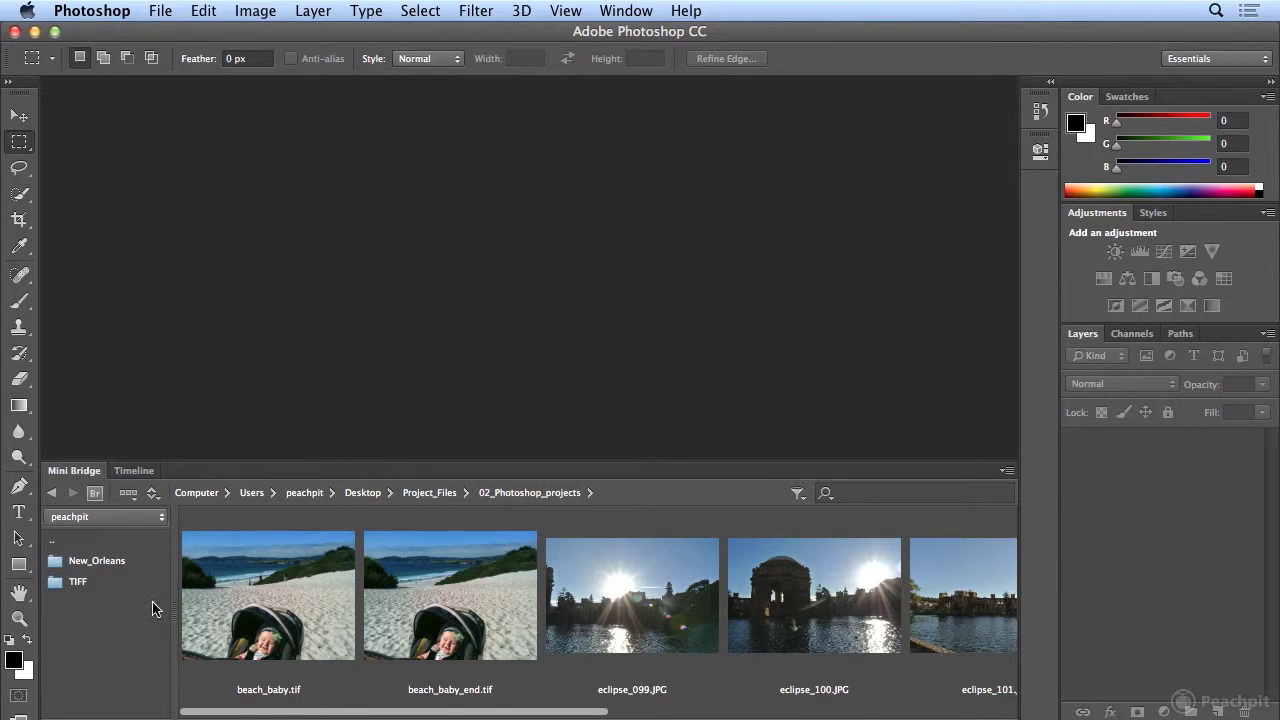
mouse_move(476, 714)
mouse_down()
mouse_move(893, 717)
mouse_move(483, 716)
mouse_up()
double_click(90, 564)
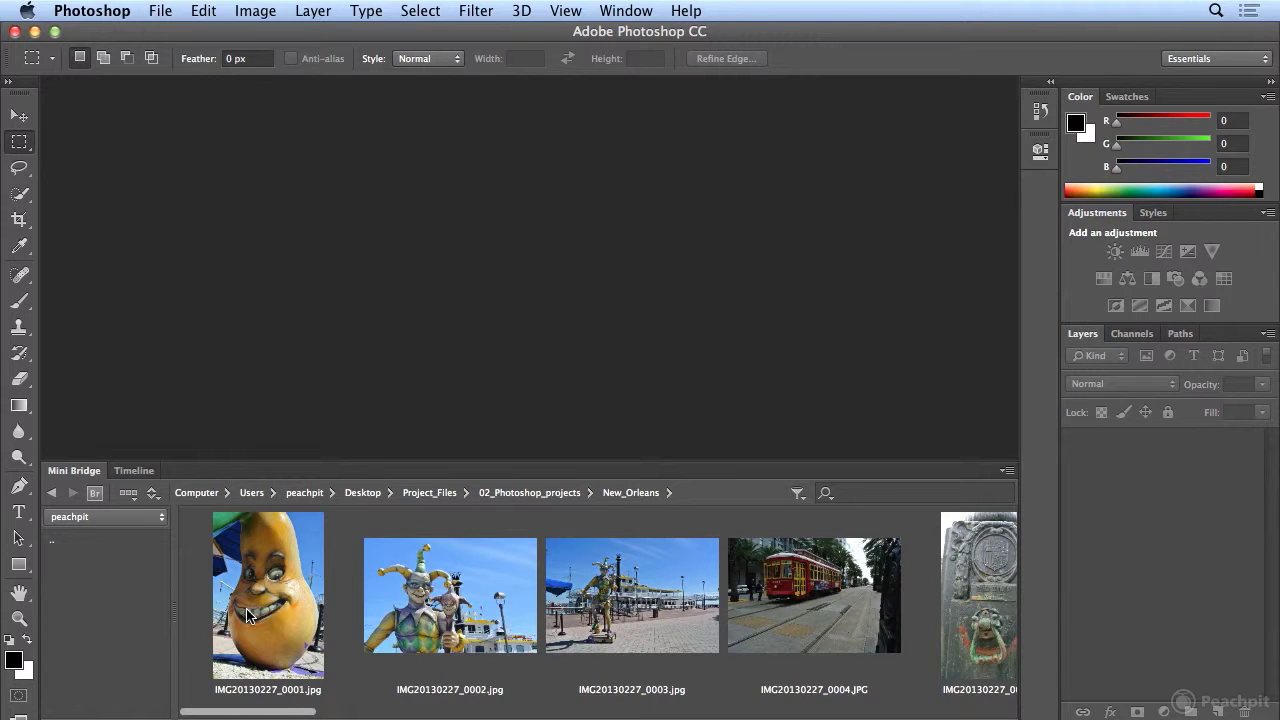
drag(242, 713, 158, 684)
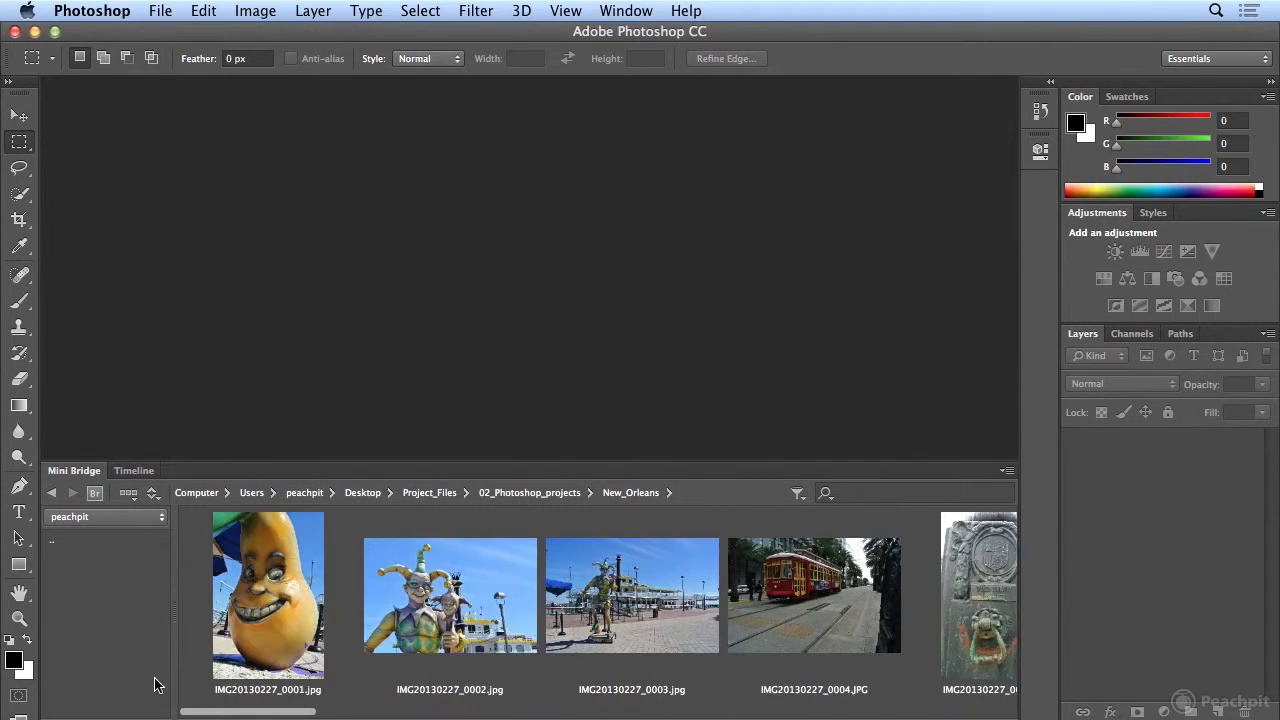
click(233, 648)
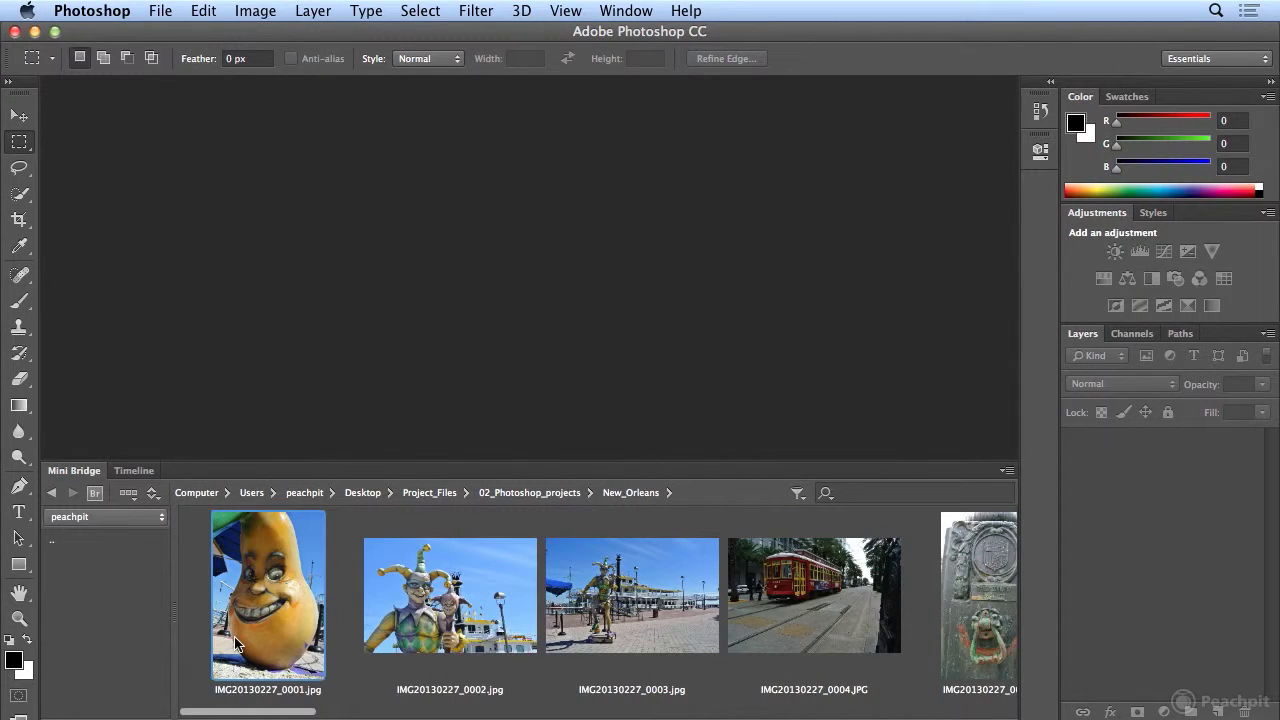
Open IMG20130227_0001.jpg as a document, then select all New_Orleans thumbnails with Cmd+A
double_click(292, 647)
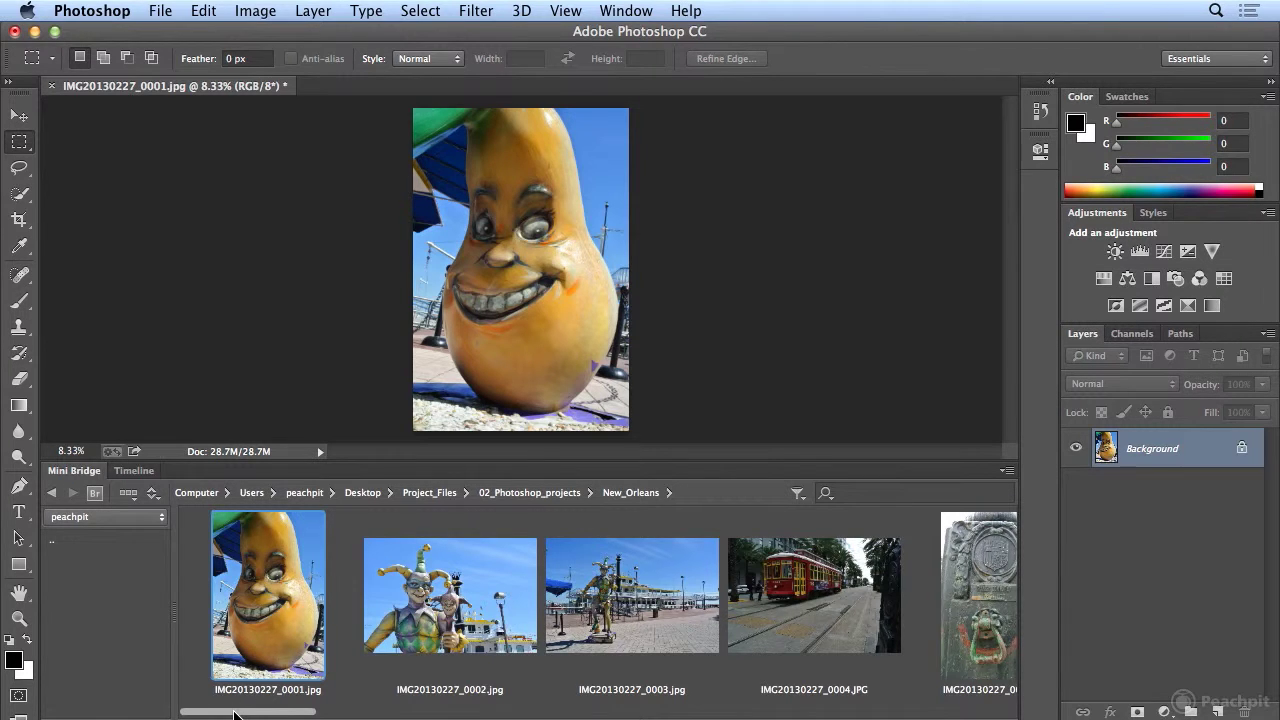
drag(240, 712, 988, 716)
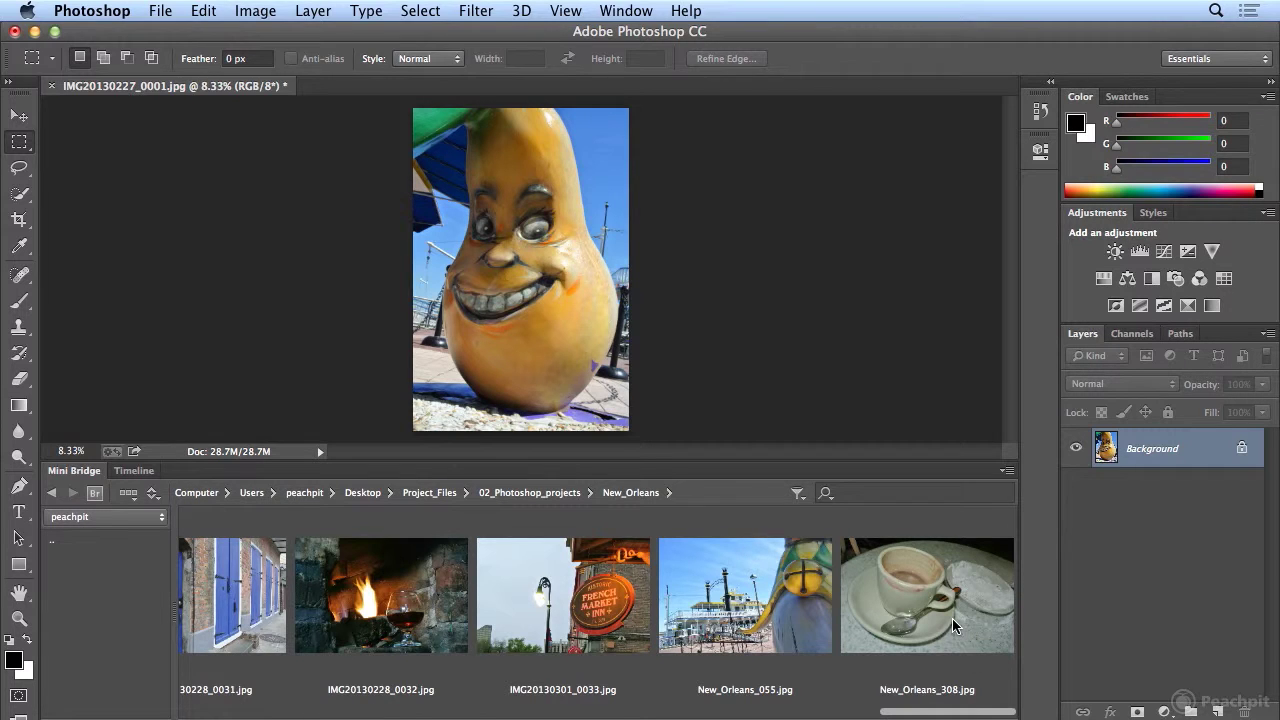
key(super+a)
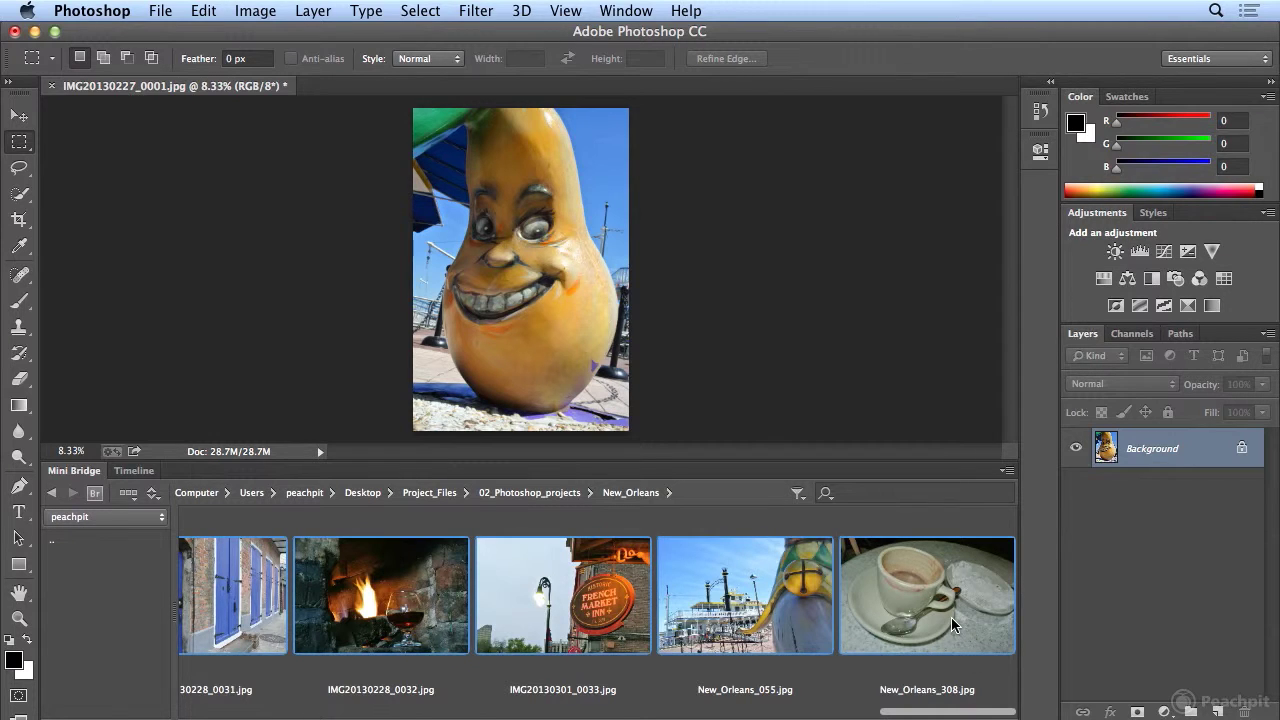
Open the Mini Bridge View menu to see its viewing options
click(128, 495)
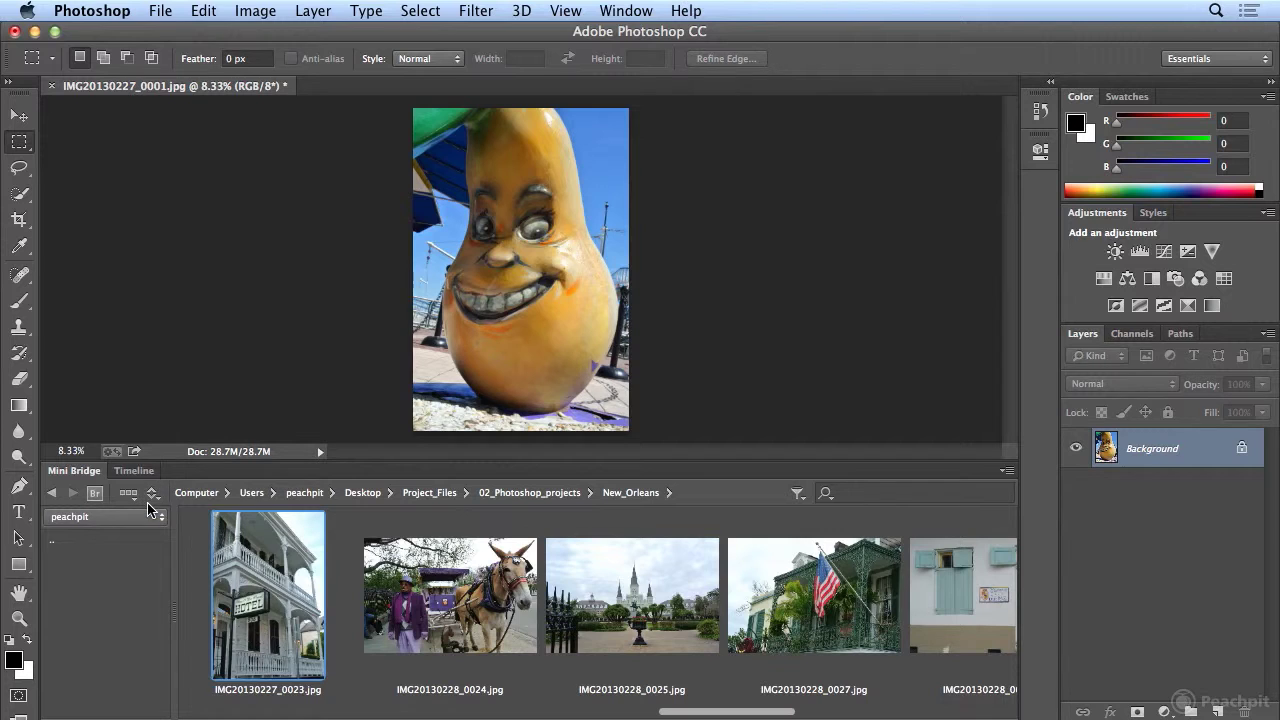
click(152, 499)
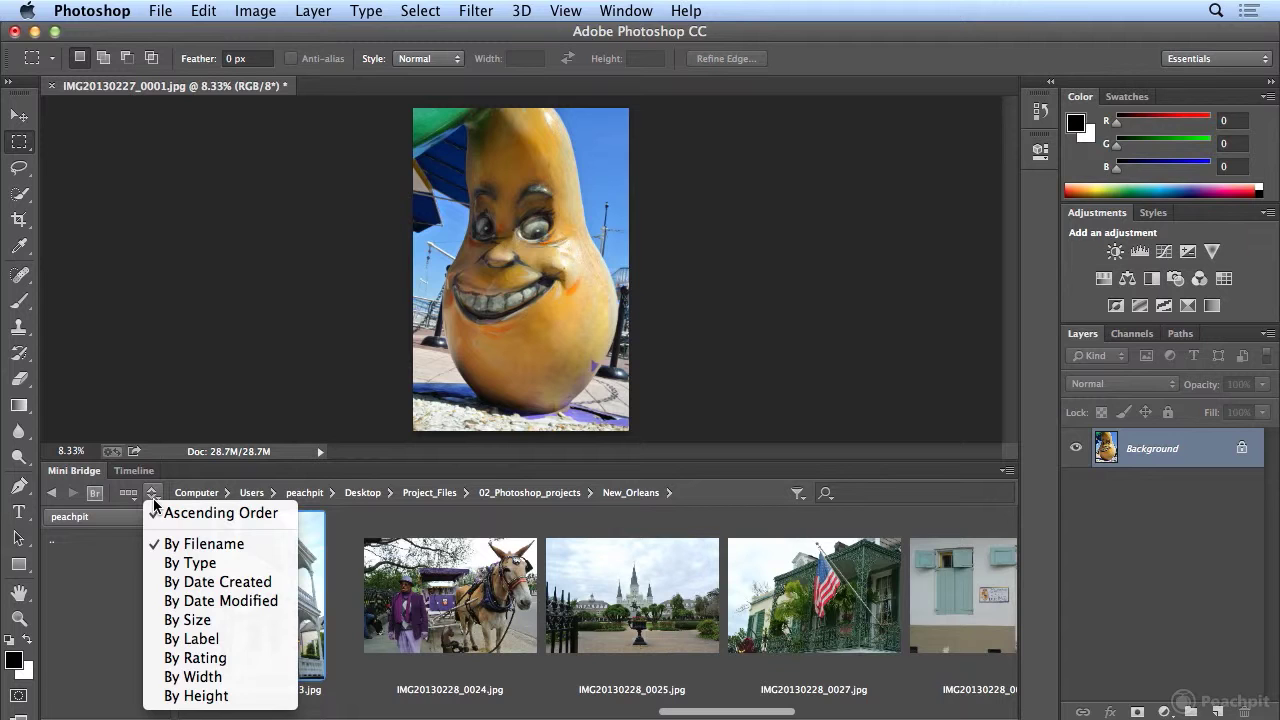
click(128, 493)
click(128, 493)
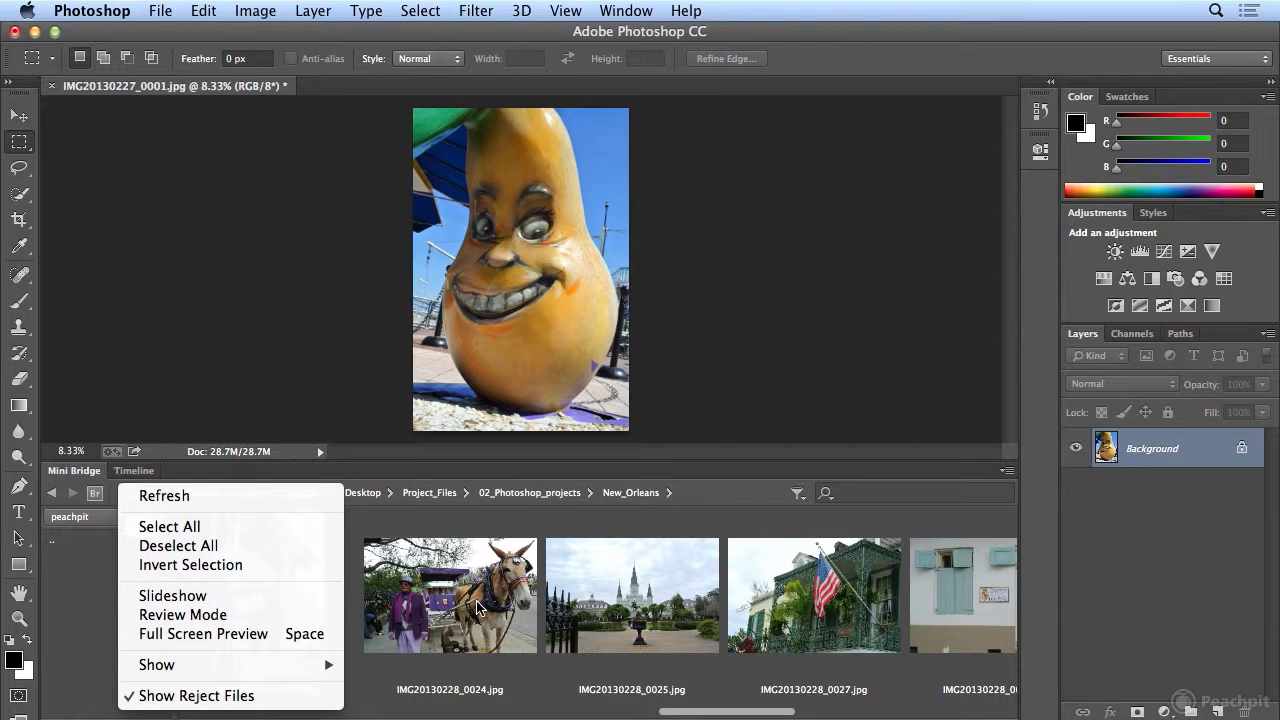
Select every thumbnail from IMG20130227_0001.jpg through New_Orleans_308.jpg, then open the View menu
click(259, 617)
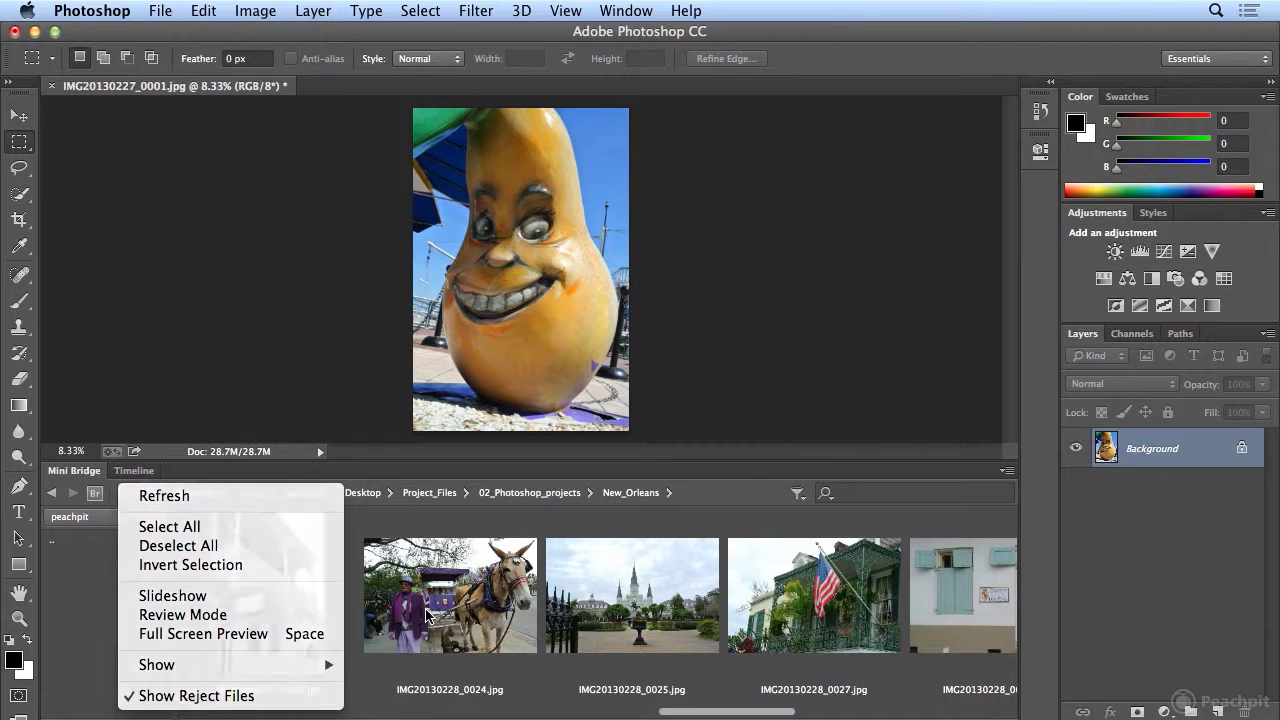
drag(677, 711, 197, 711)
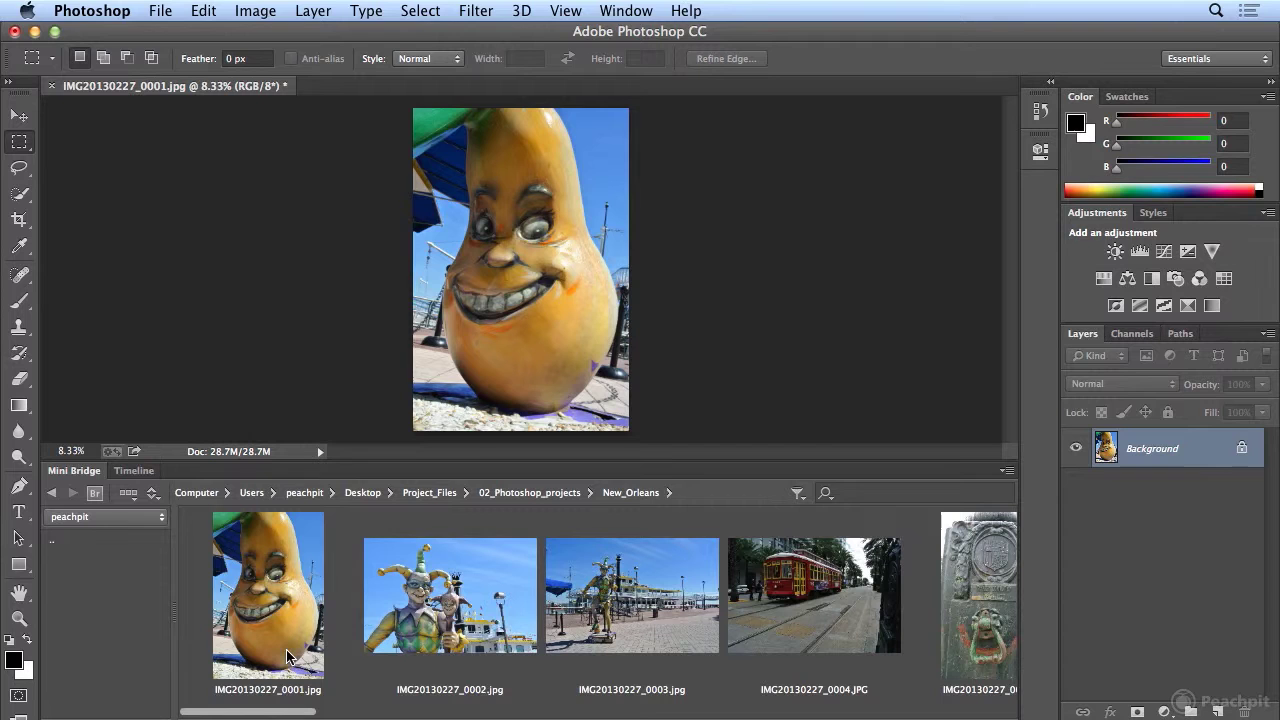
click(287, 657)
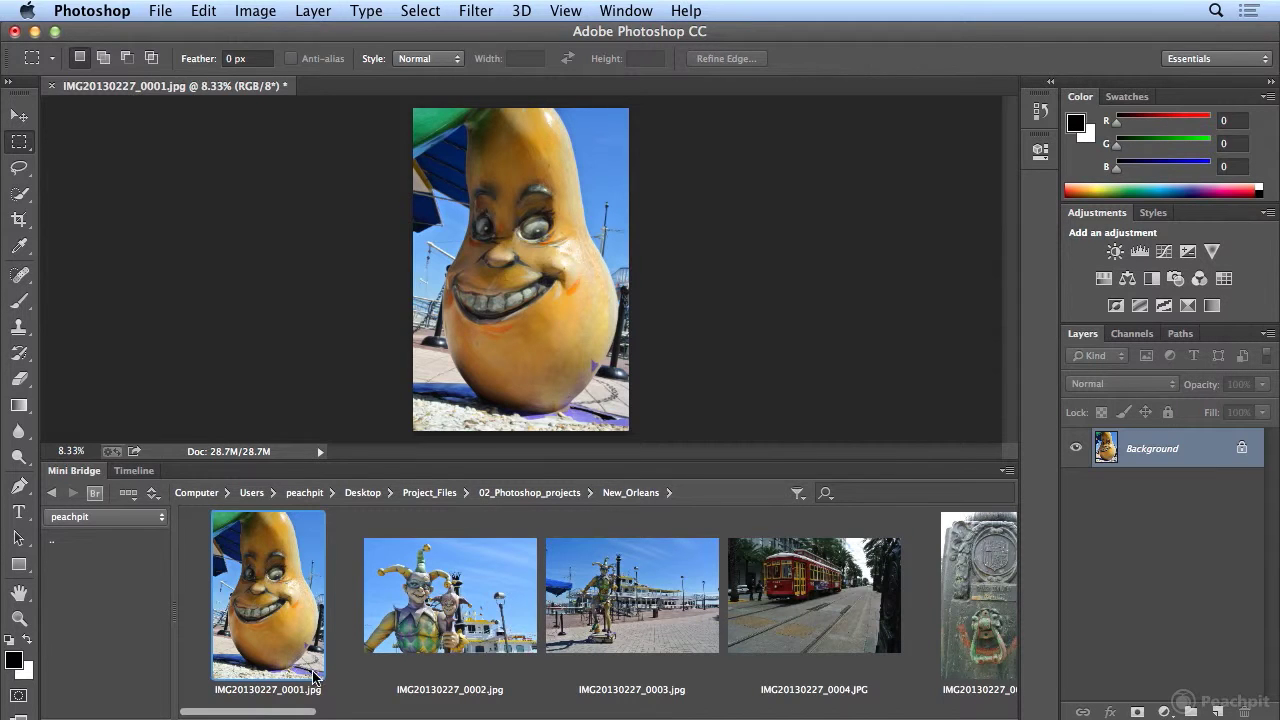
drag(251, 712, 1020, 686)
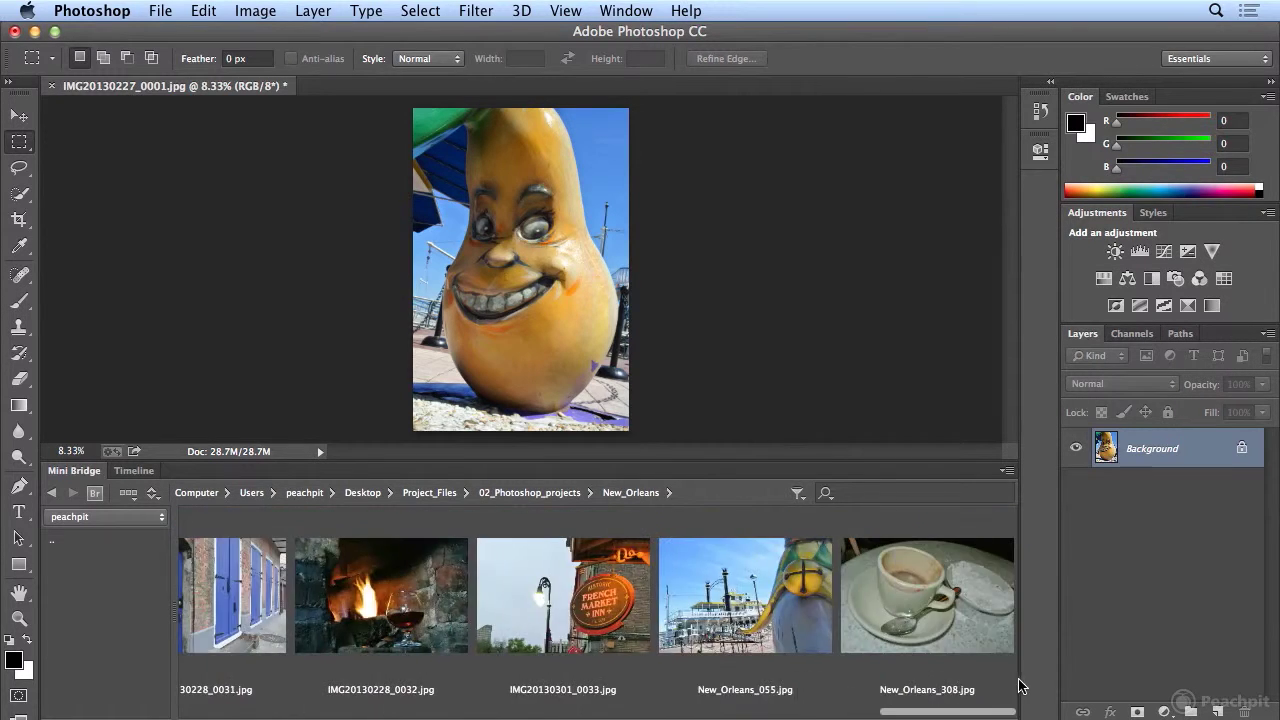
shift+click(987, 632)
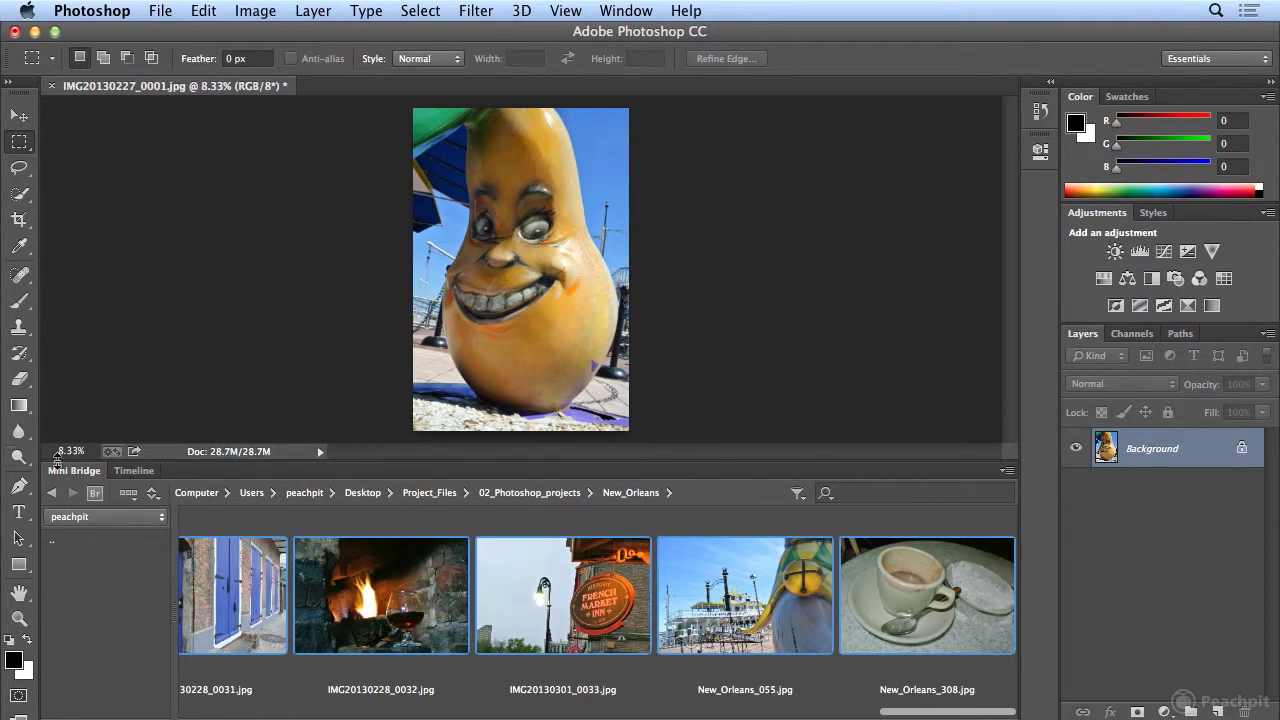
click(128, 492)
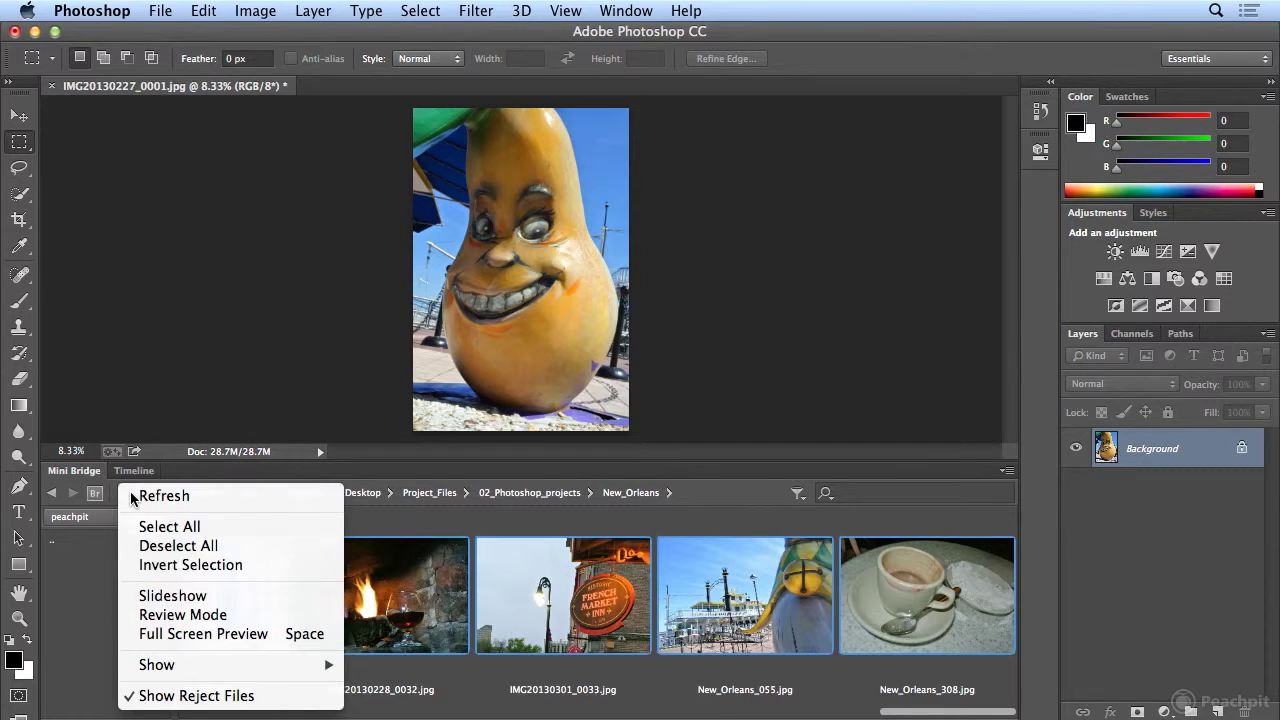
Start Review Mode on the selected photos and drop the coffee cup photo from the review
click(152, 616)
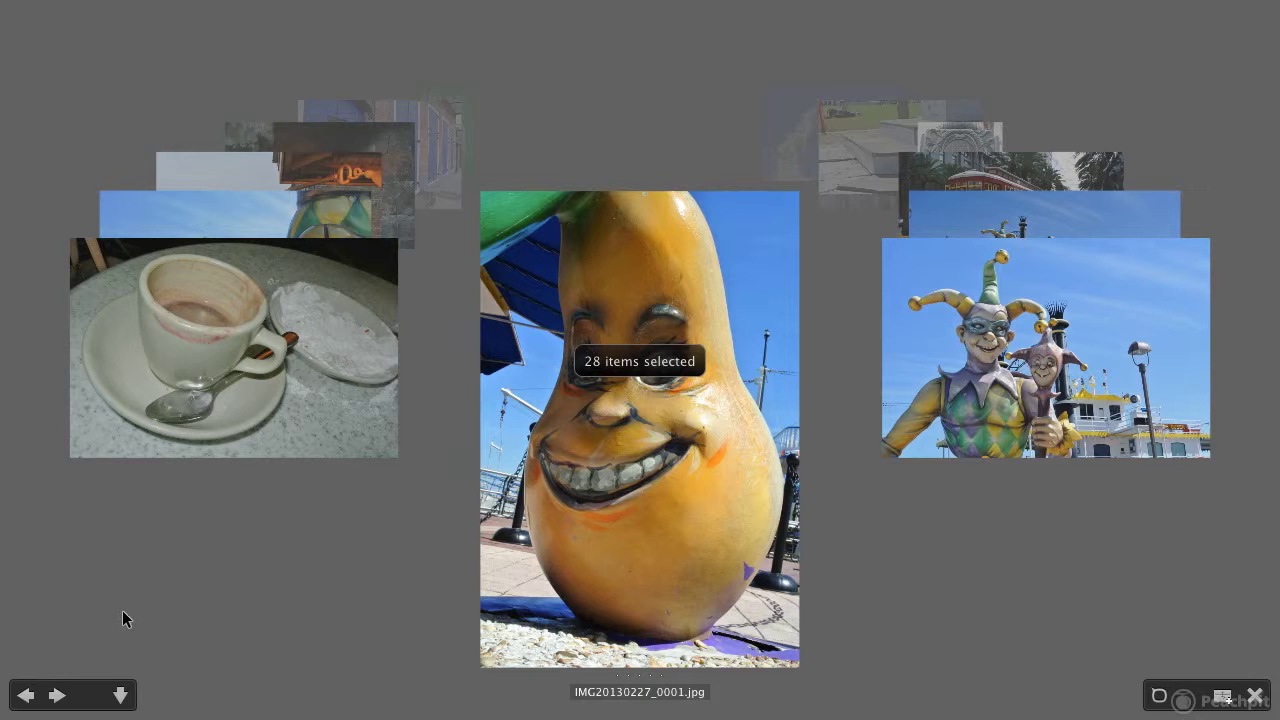
click(26, 696)
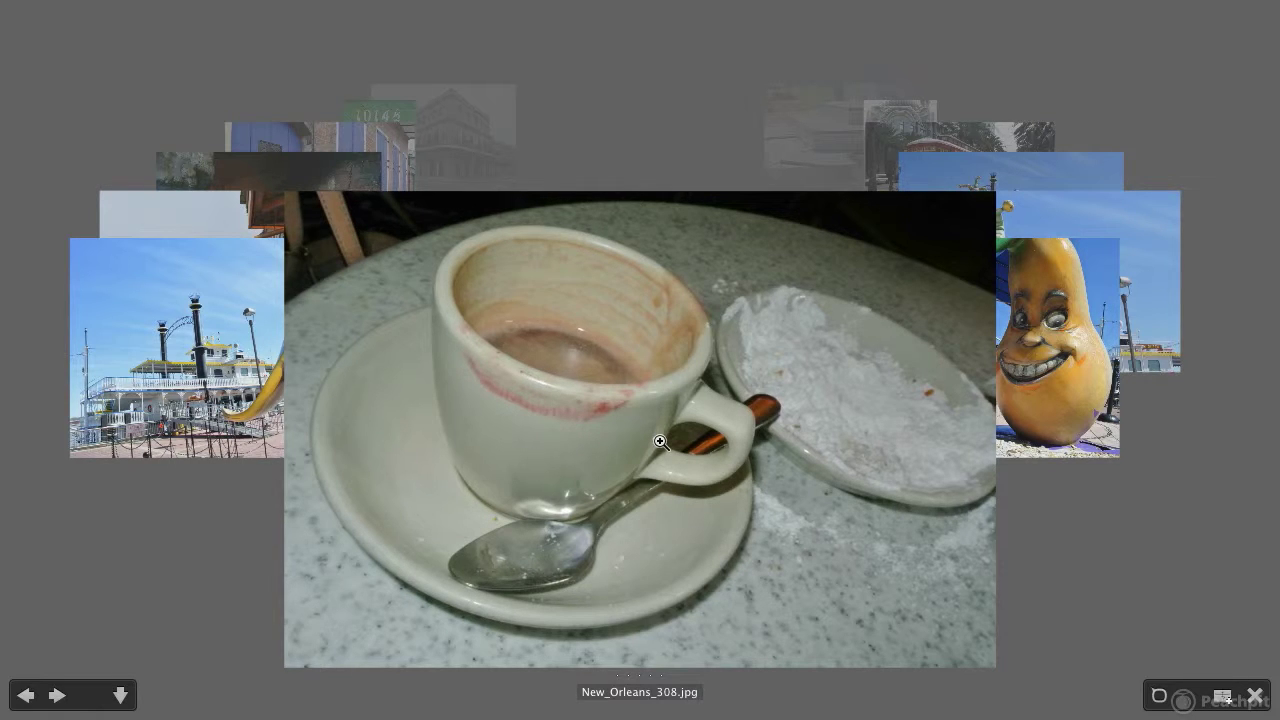
click(121, 698)
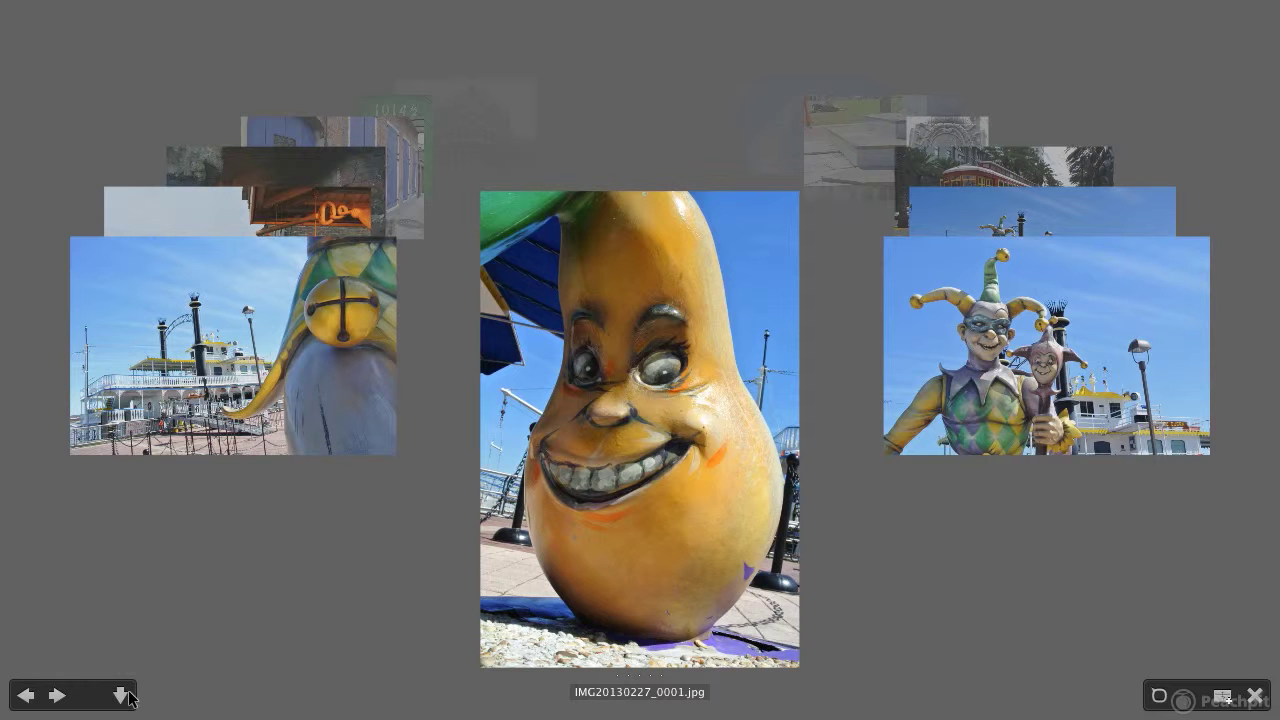
Step back six photos and remove the grey corner-building photo IMG20130228_0029.jpg
click(36, 698)
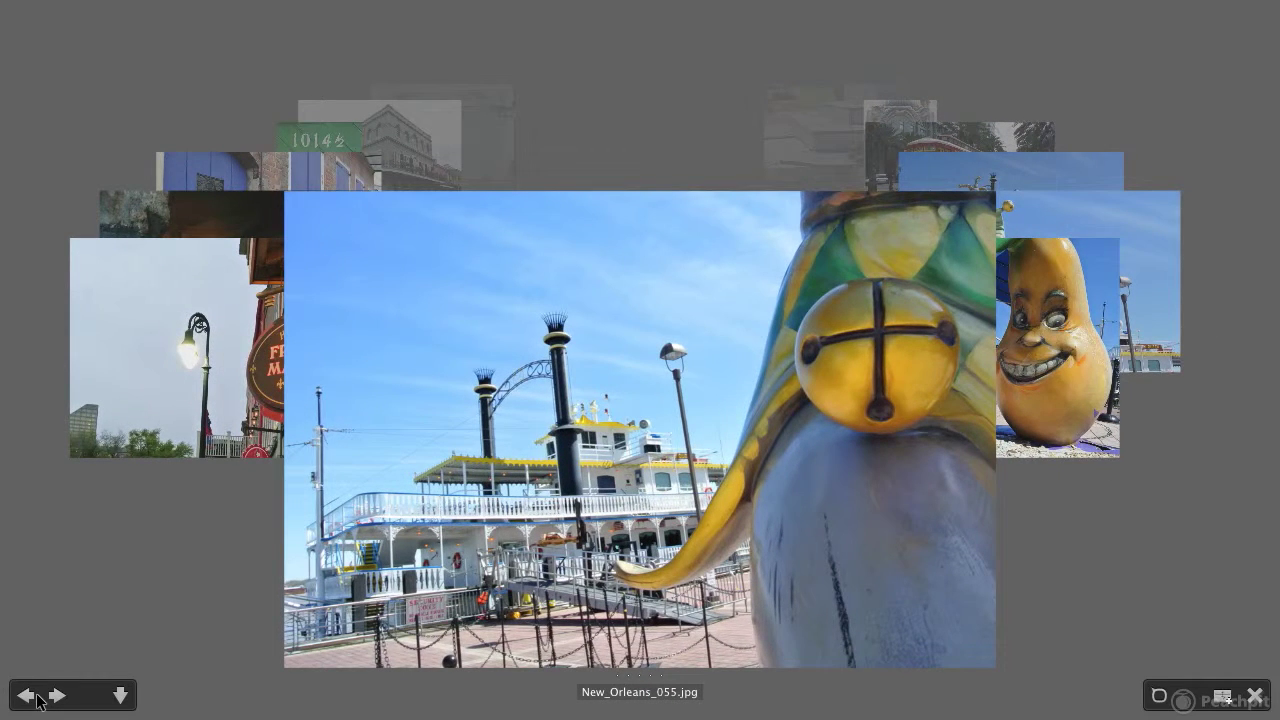
click(36, 698)
click(36, 698)
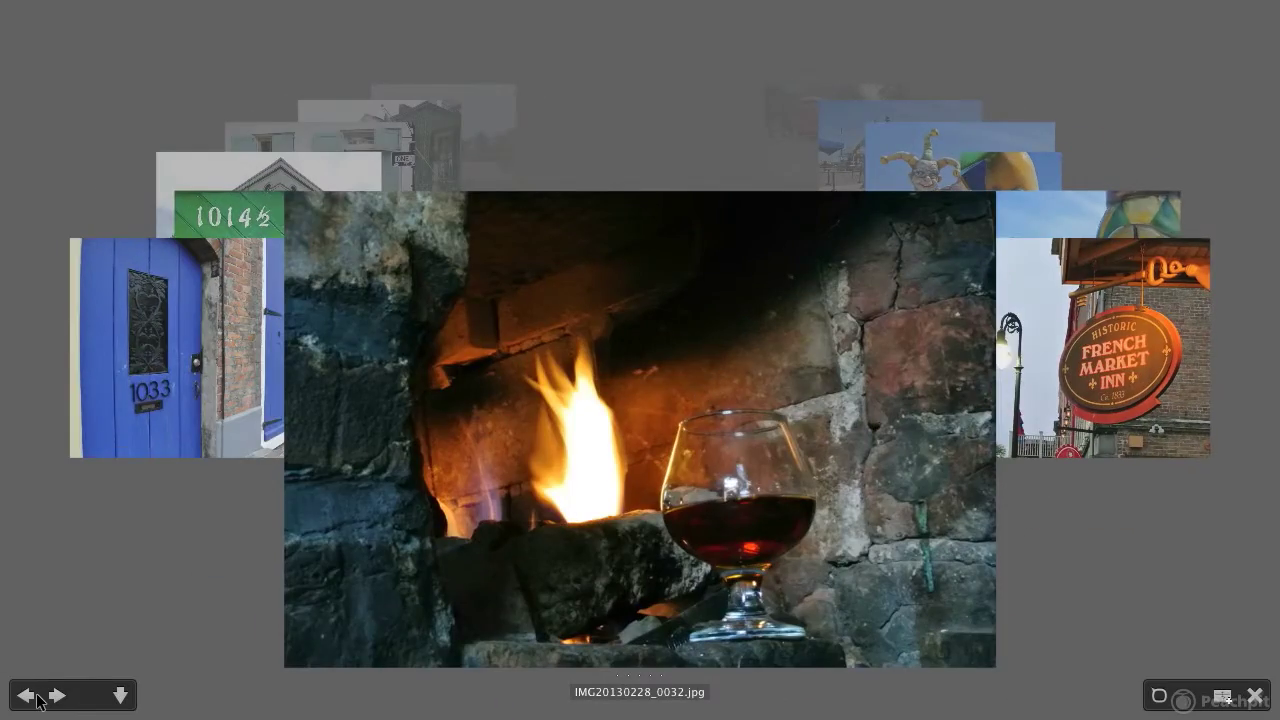
click(36, 698)
click(36, 698)
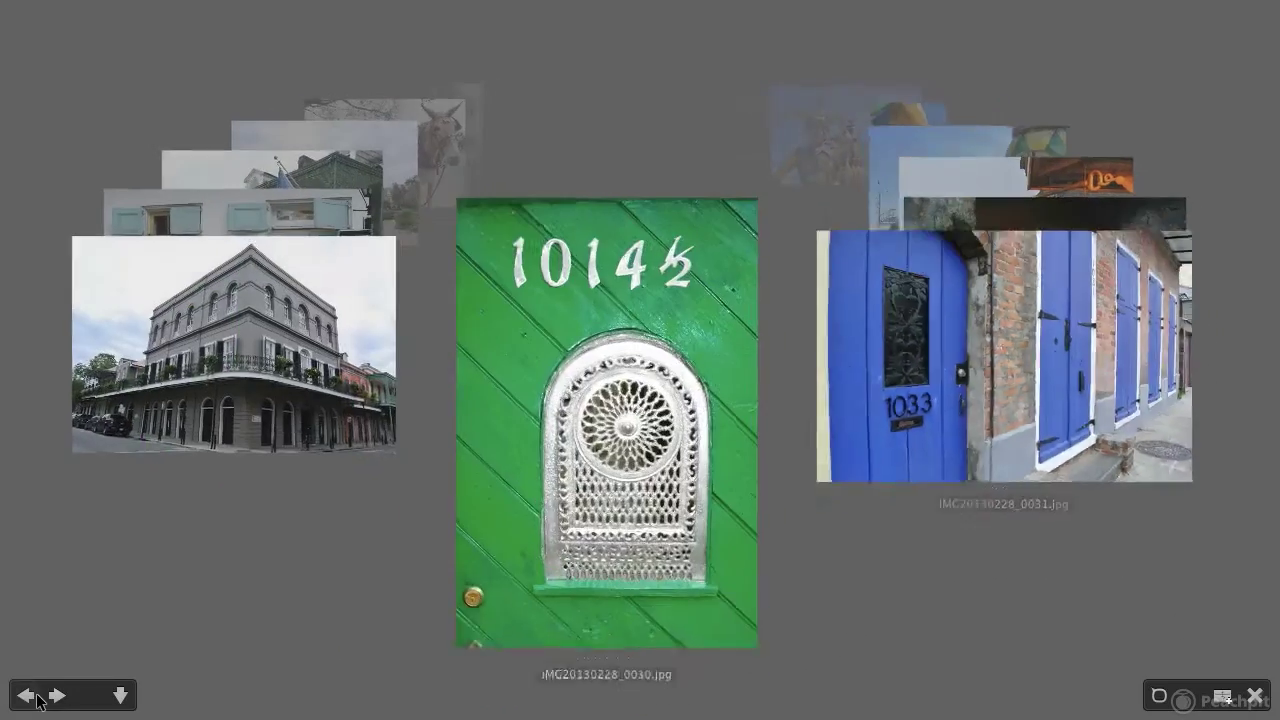
click(36, 698)
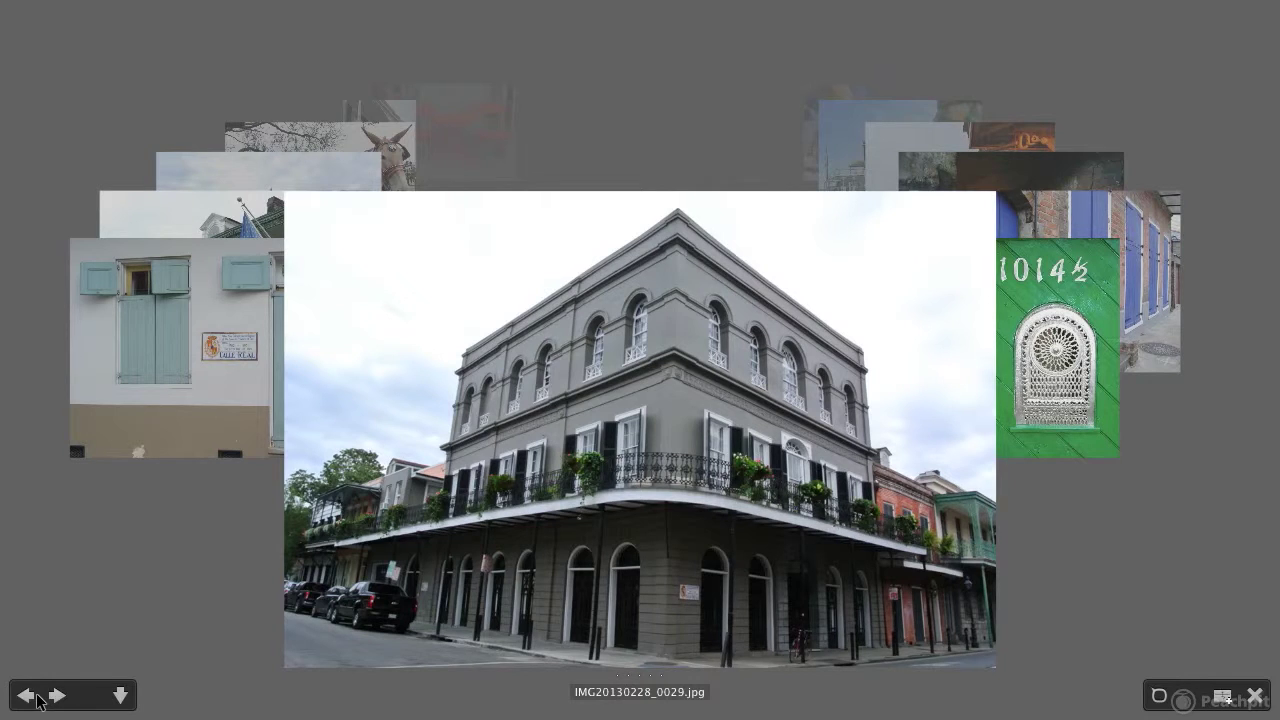
click(119, 697)
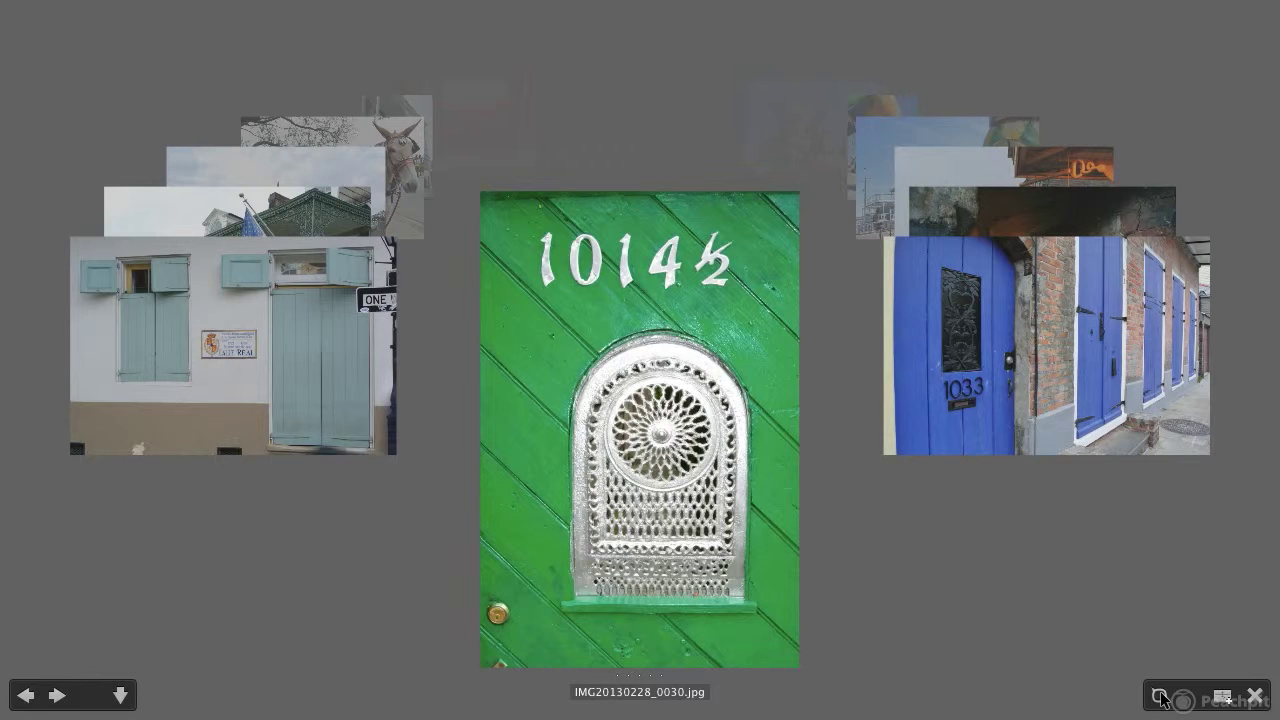
click(1160, 697)
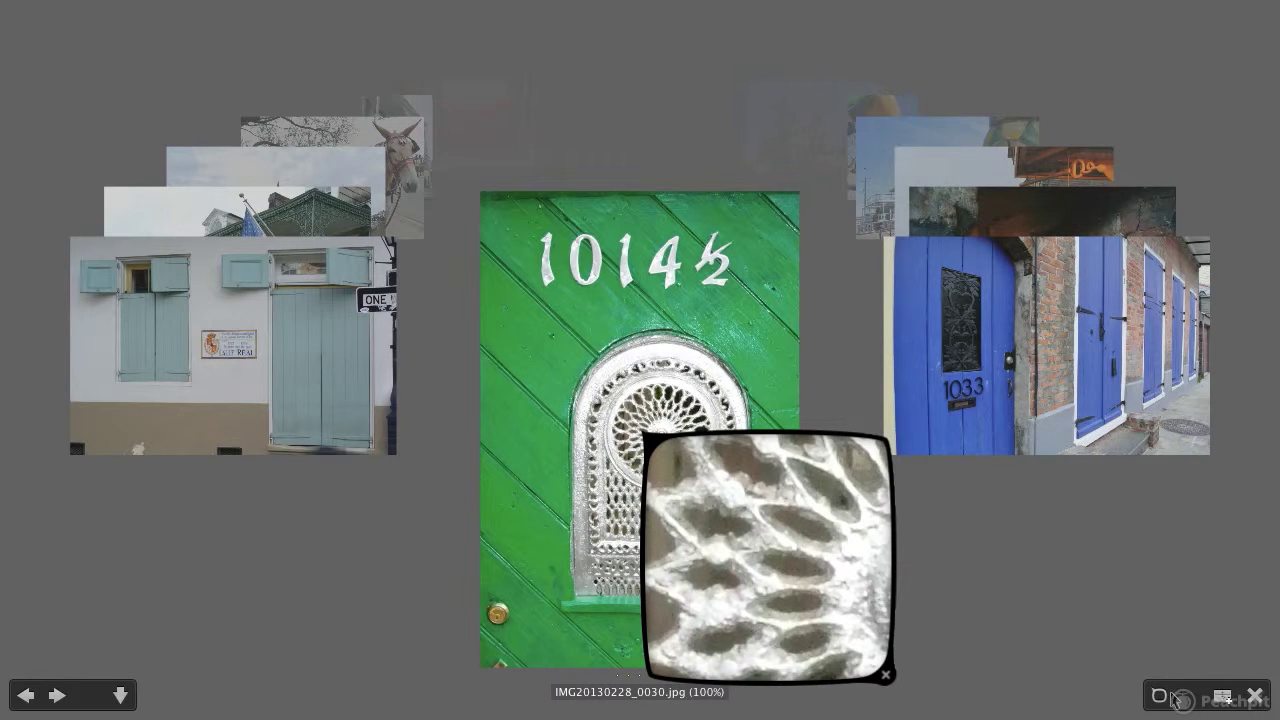
click(1160, 698)
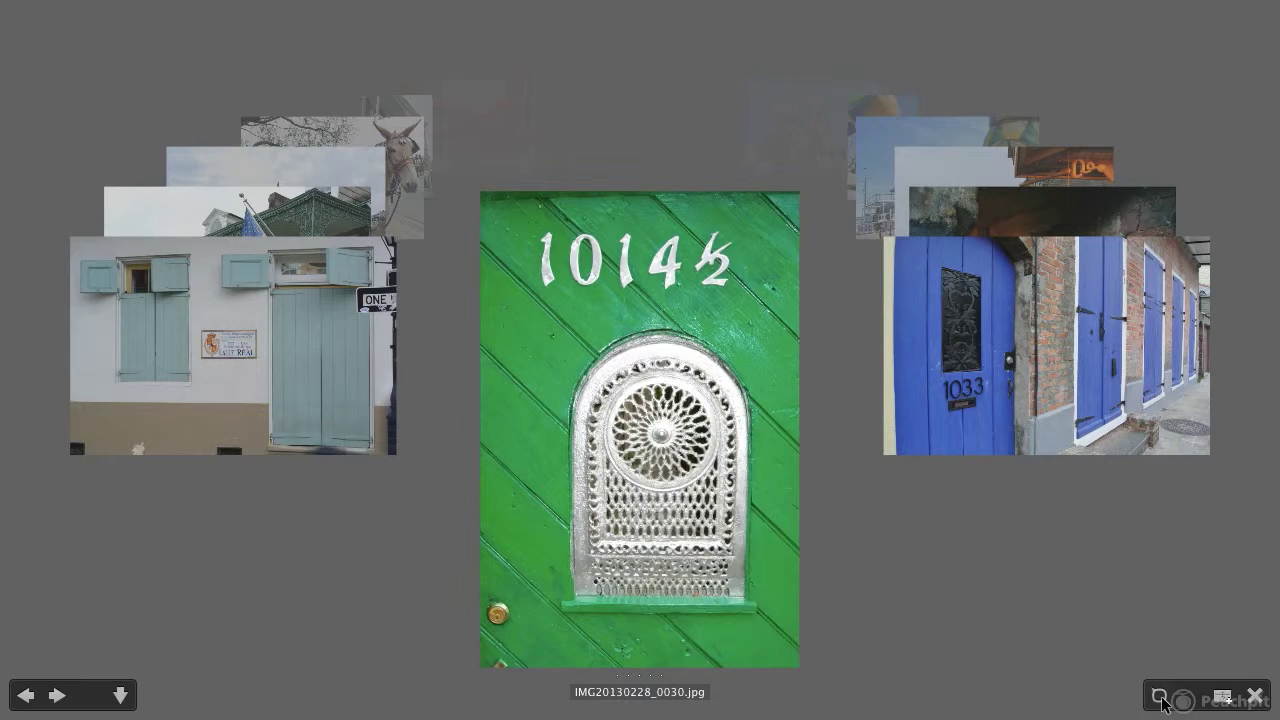
click(1160, 698)
click(1160, 698)
key(grave)
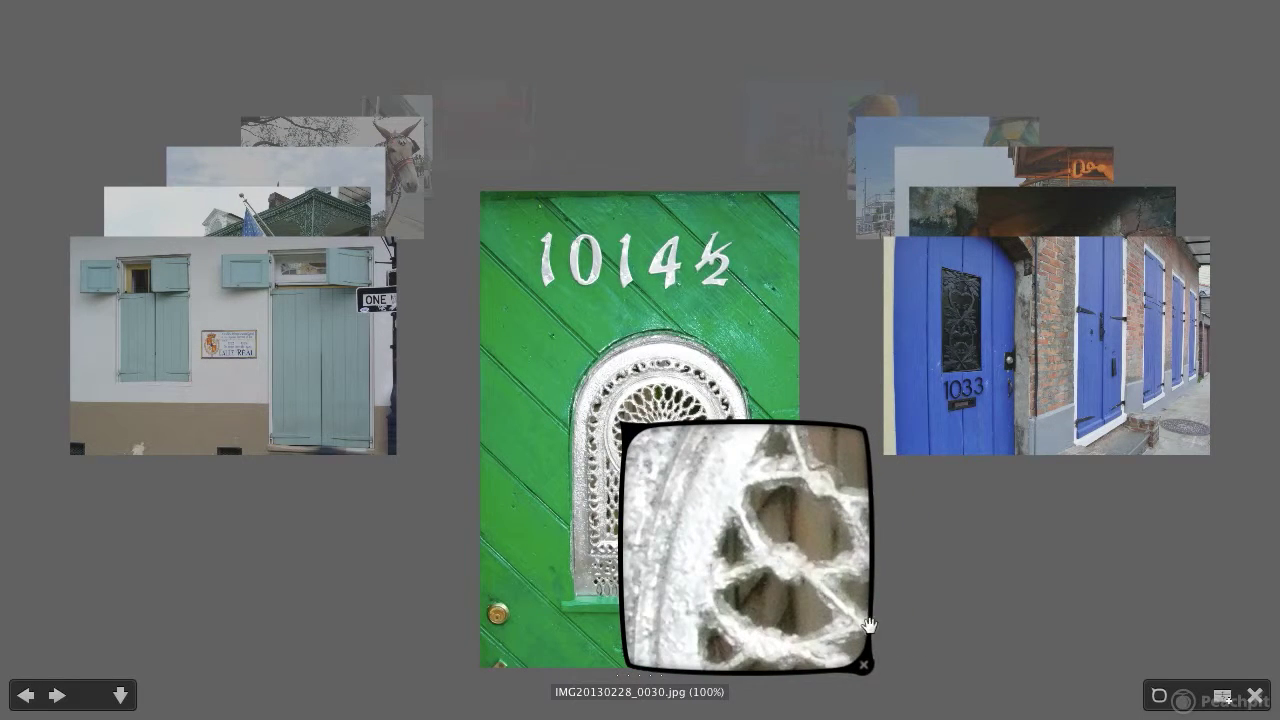
click(864, 664)
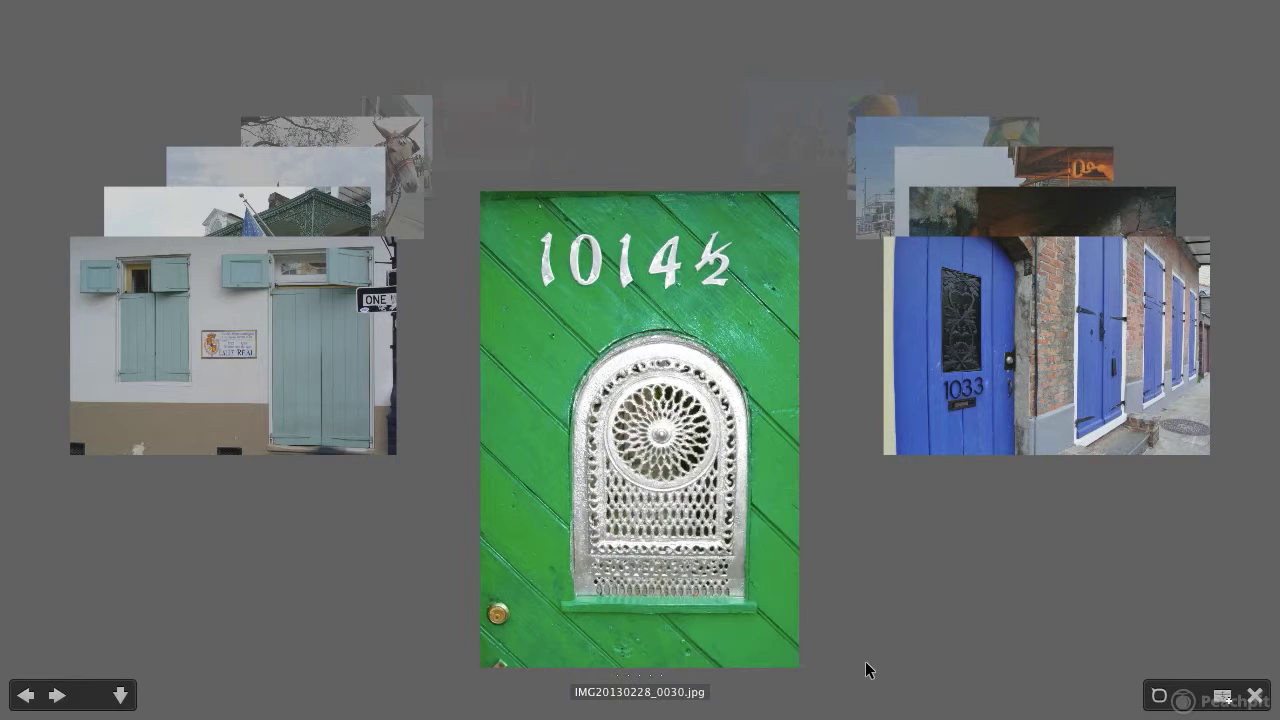
click(1160, 697)
click(1160, 697)
click(1158, 697)
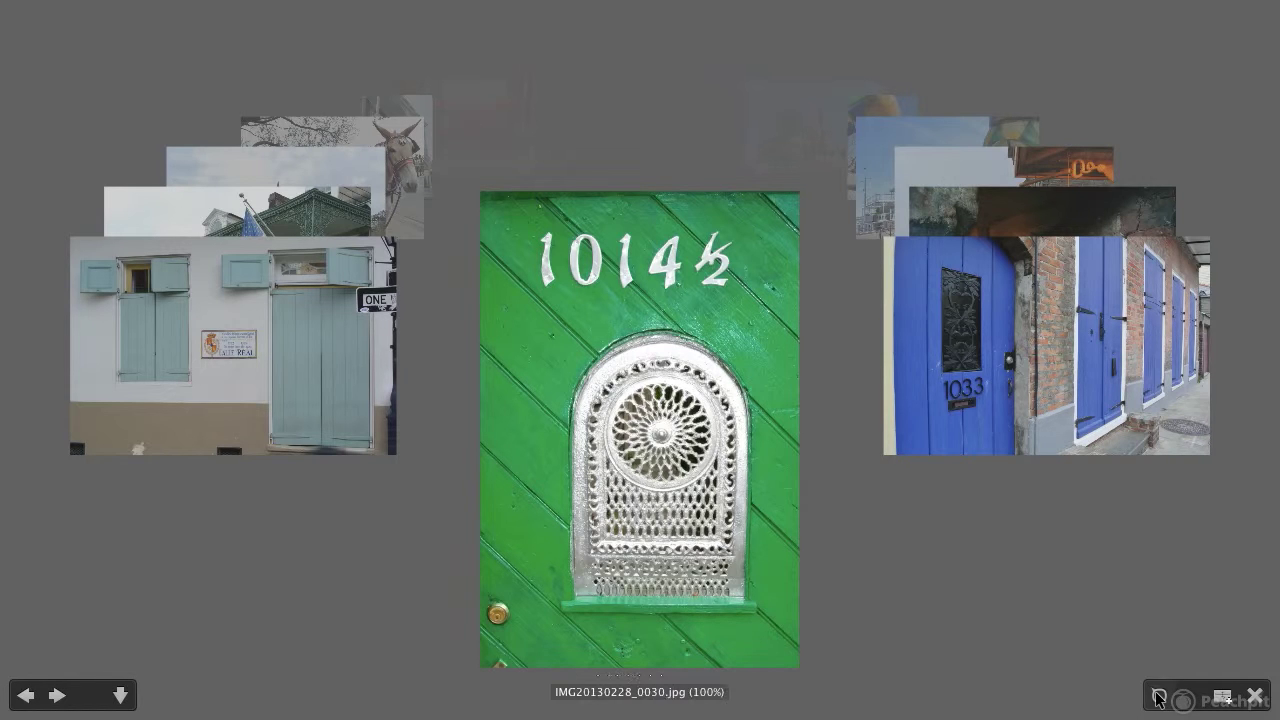
click(1158, 697)
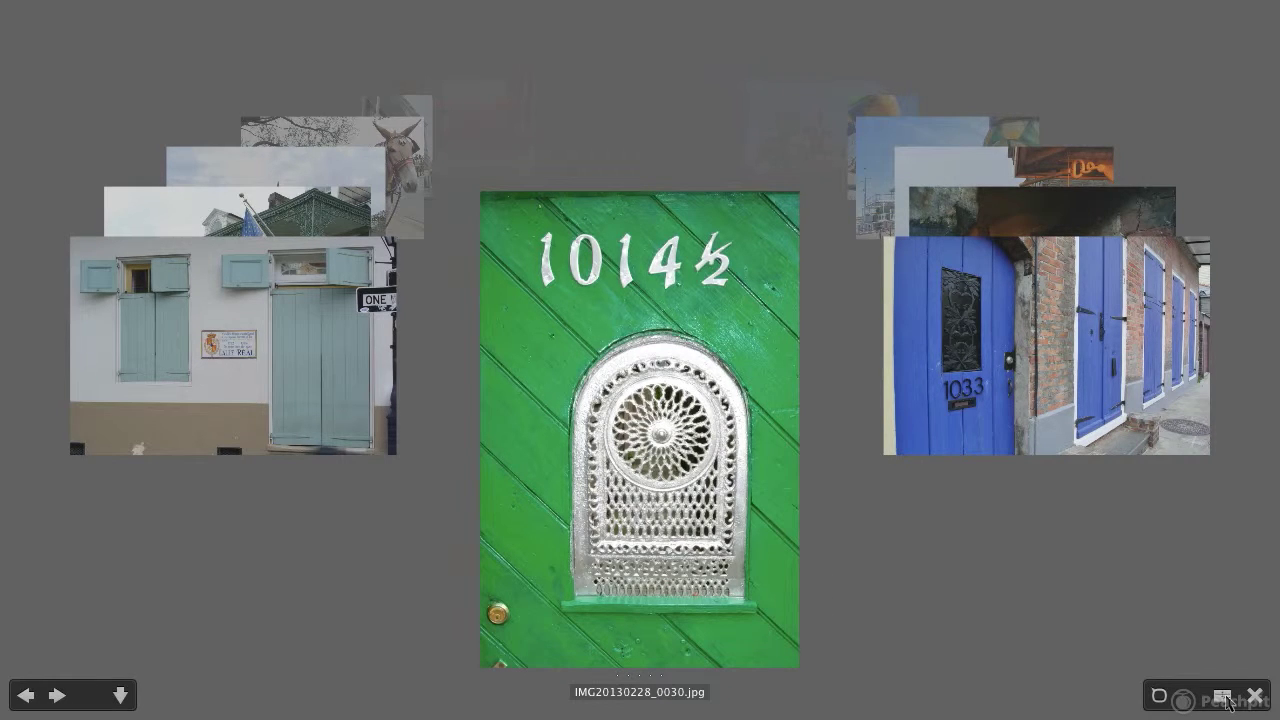
click(1224, 697)
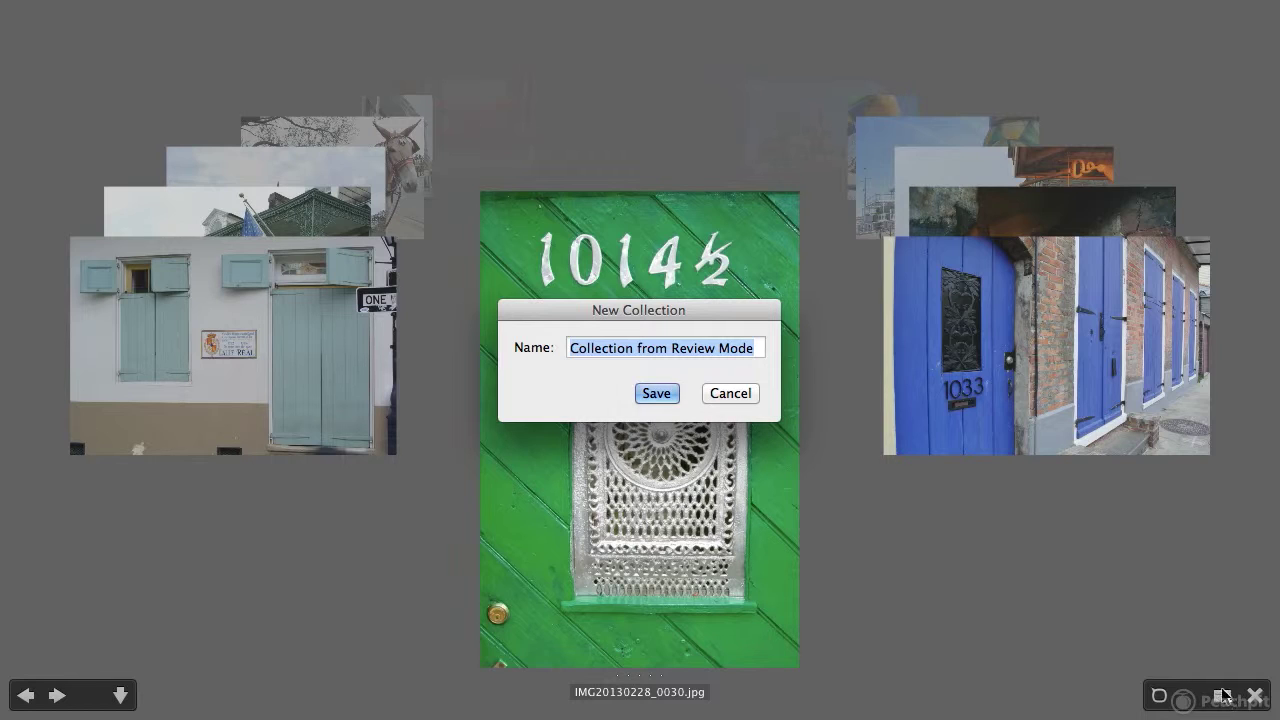
click(729, 395)
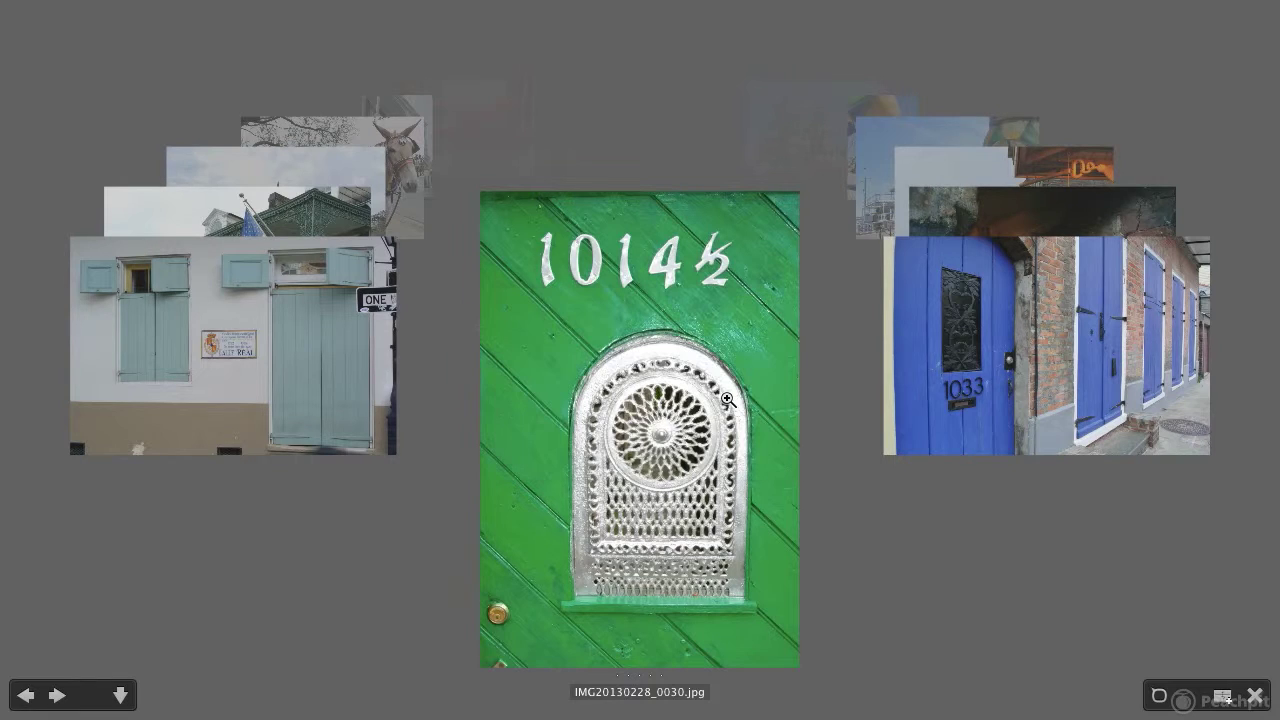
Step back two photos to the flag balcony shot, then forward to the shuttered building photo
click(17, 704)
click(17, 704)
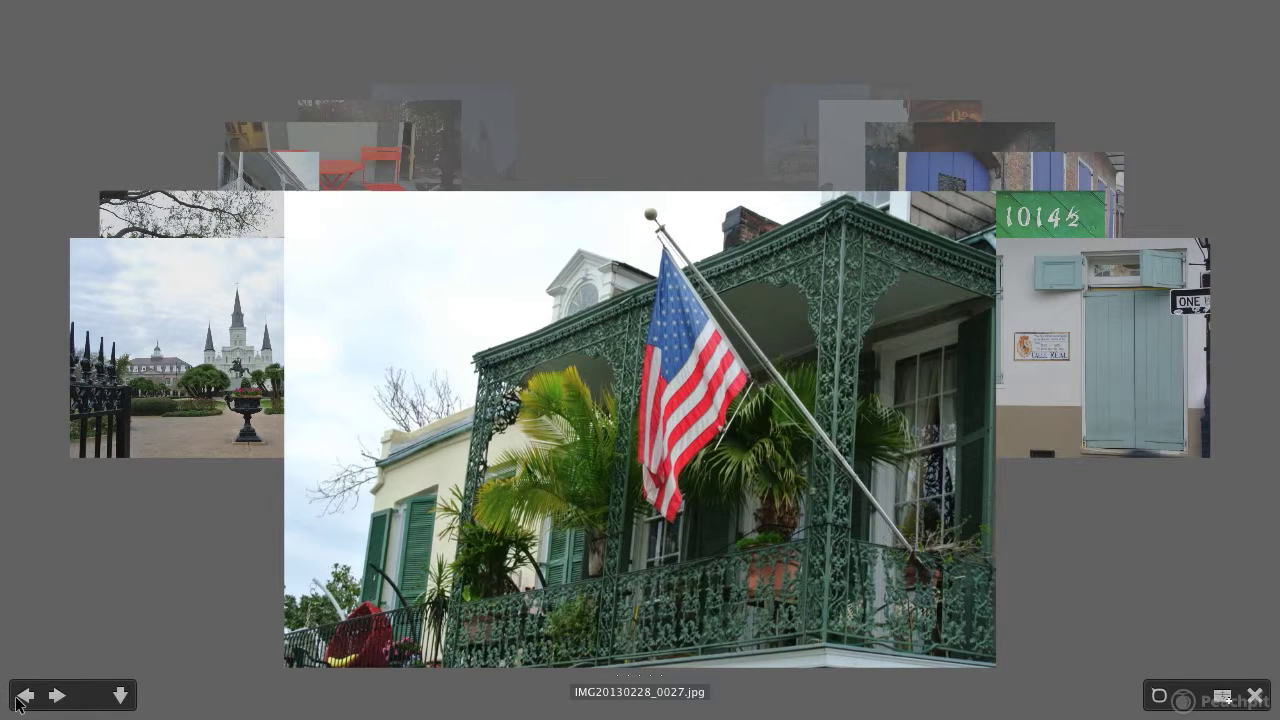
click(122, 698)
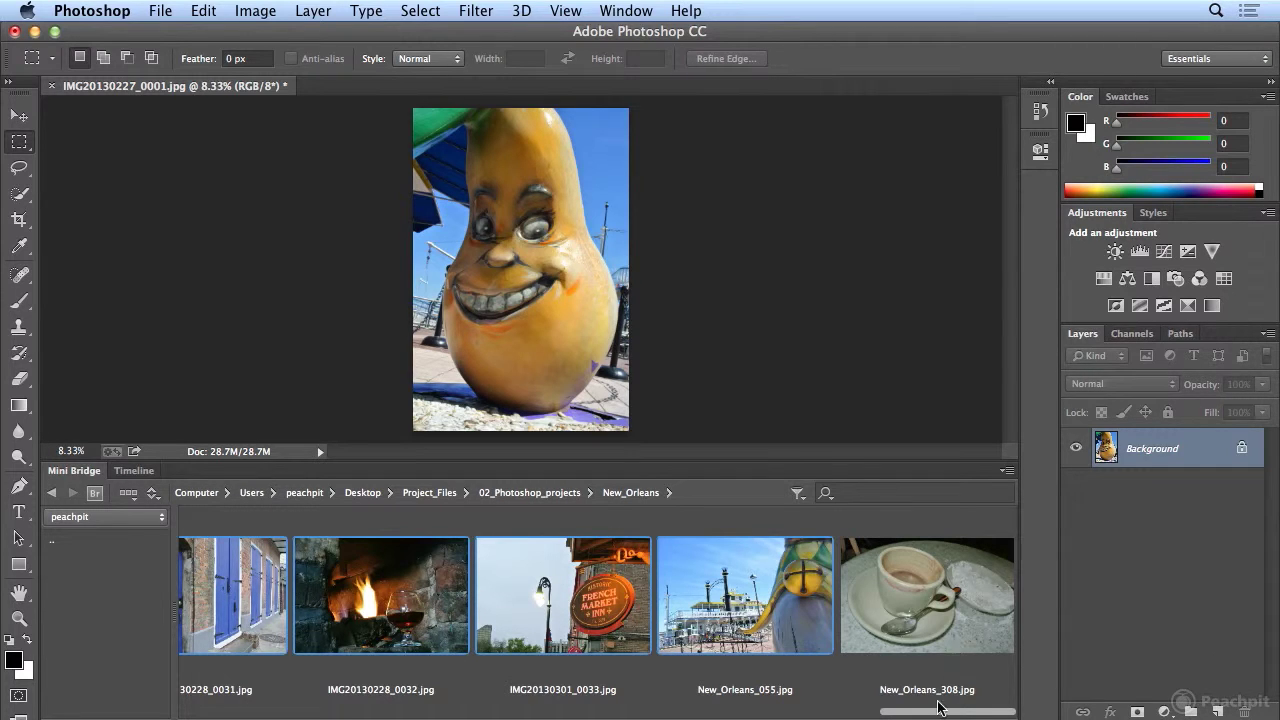
Check the right-click options for IMG20130227_0014.jpg, then open the Mini Bridge View menu
drag(938, 707, 467, 706)
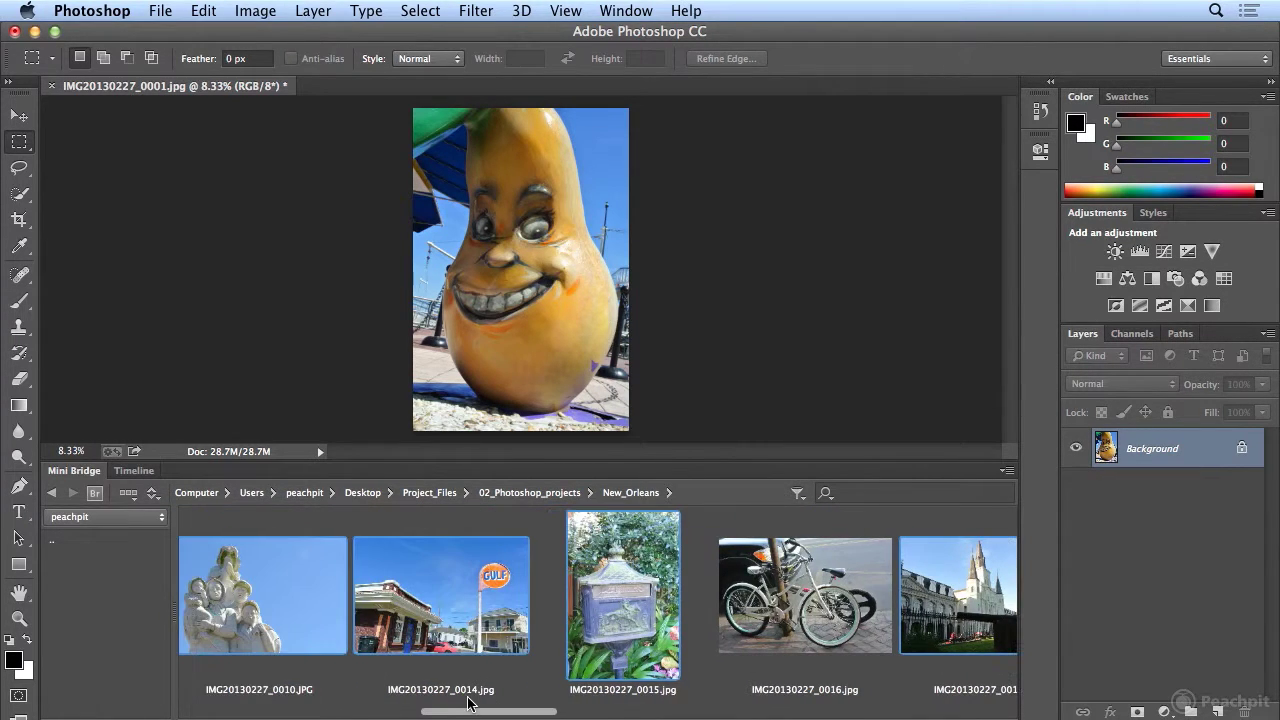
right_click(452, 622)
mouse_move(468, 667)
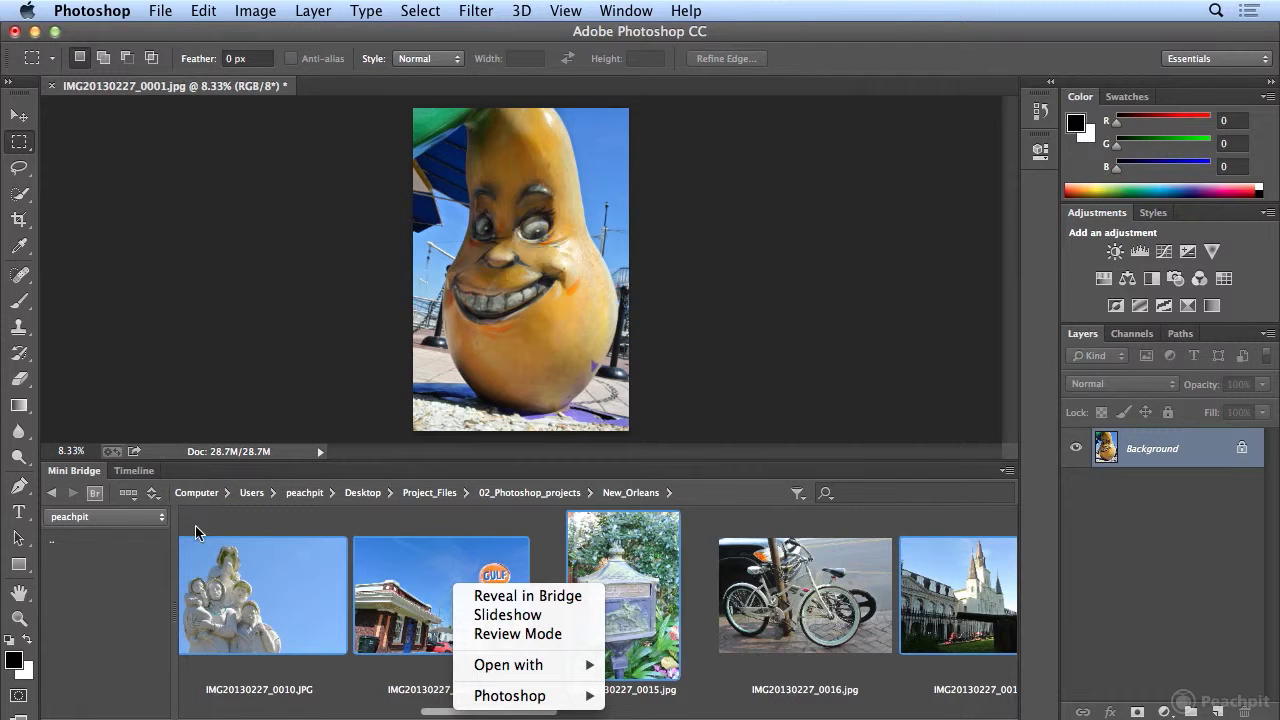
click(128, 494)
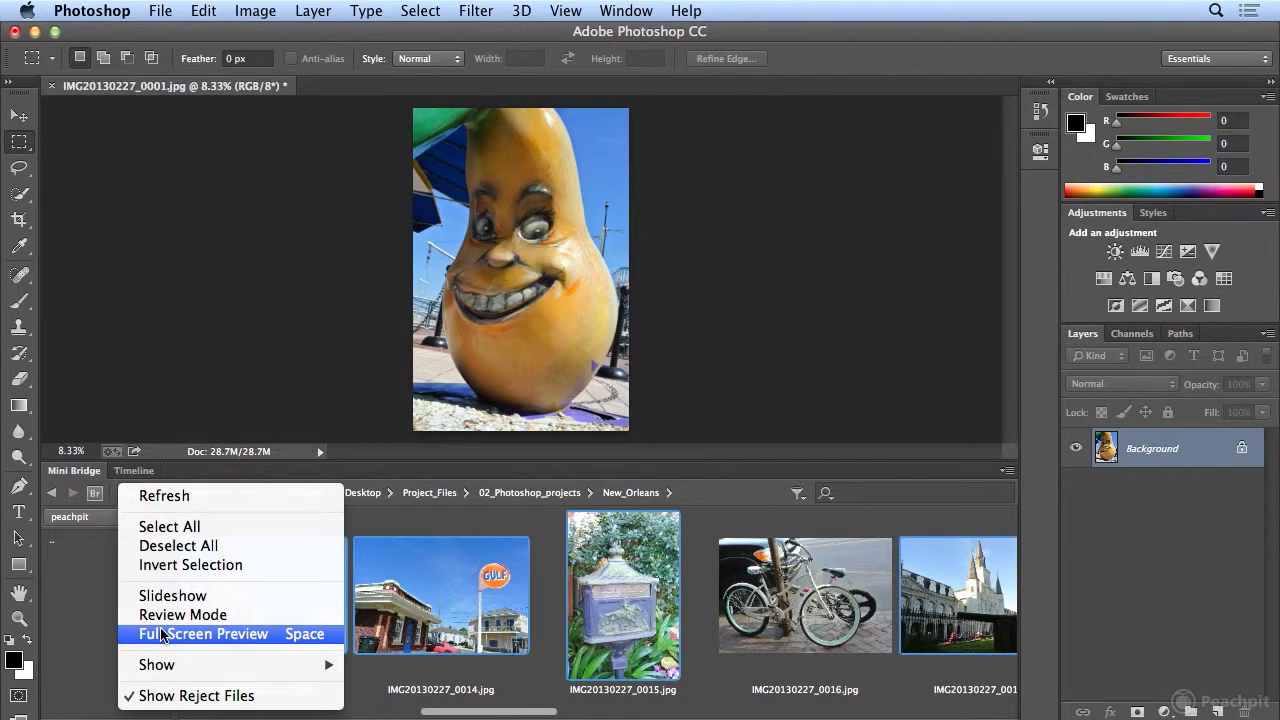
Dismiss the View menu without starting a preview and scroll the thumbnail strip
click(592, 630)
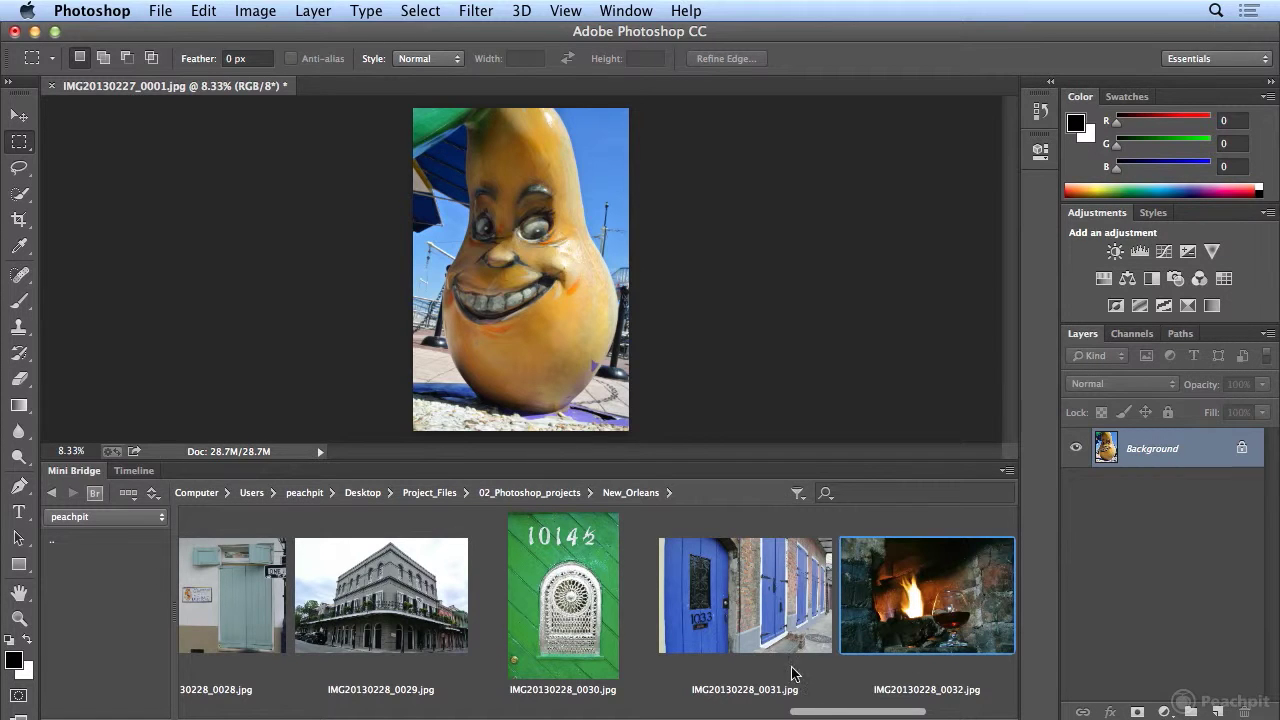
drag(818, 712, 870, 714)
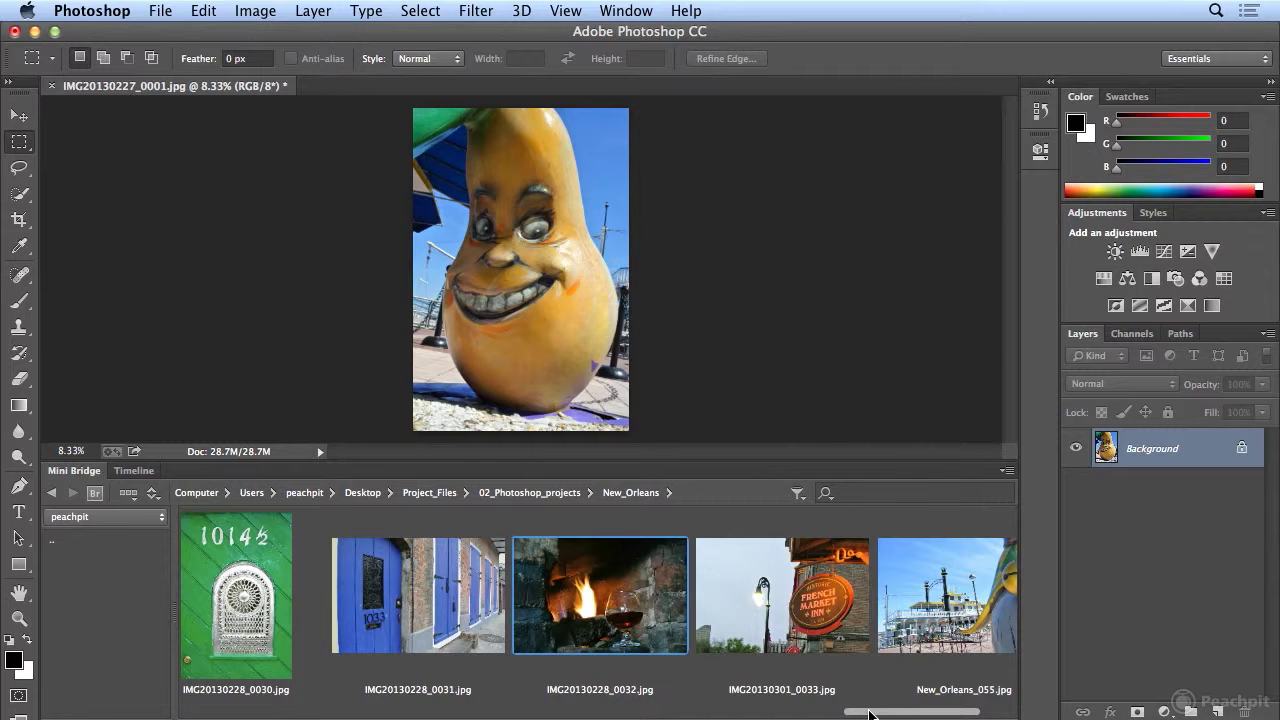
Leave the star-rating filter unchanged and select the five photos from IMG20130227_0001.jpg onward
click(797, 494)
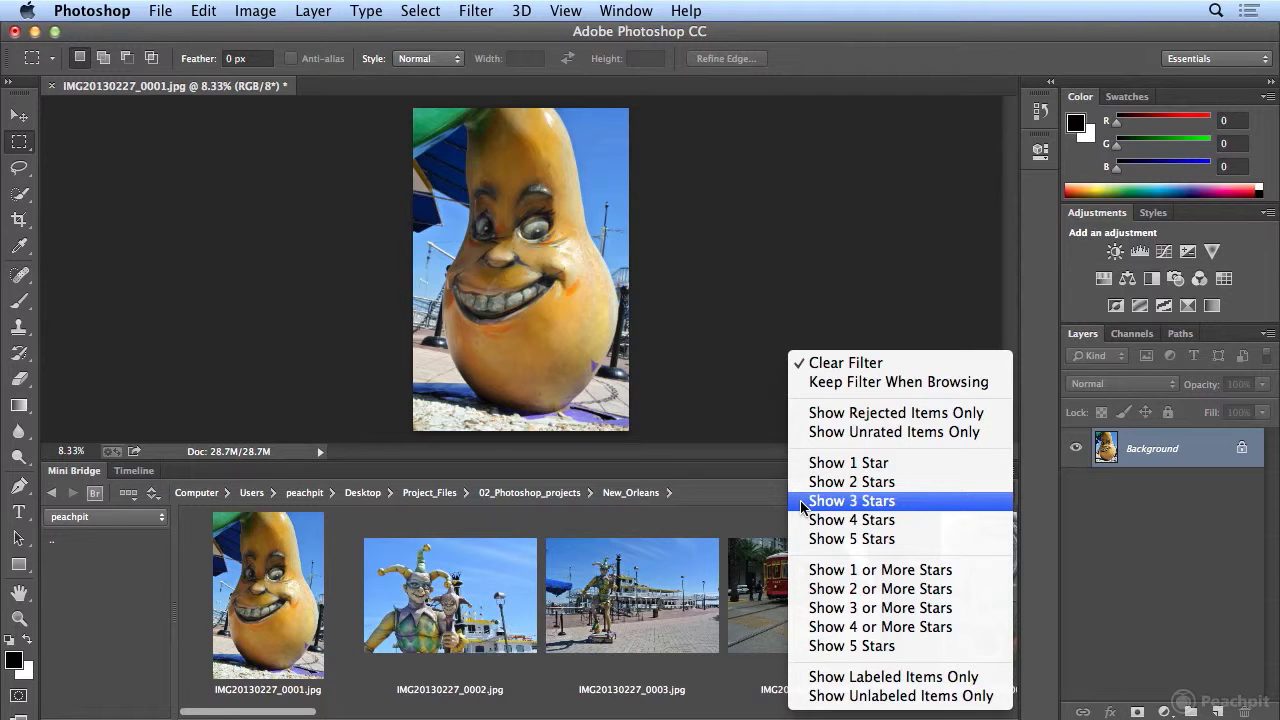
click(338, 585)
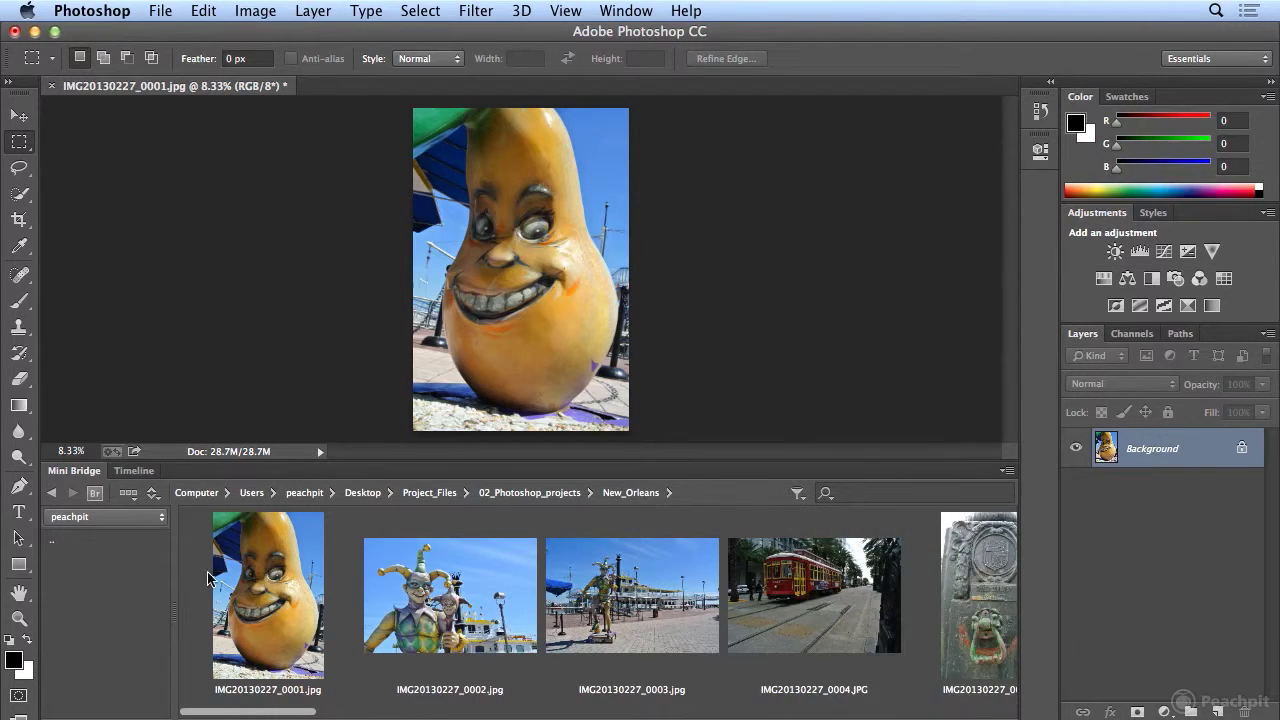
click(236, 588)
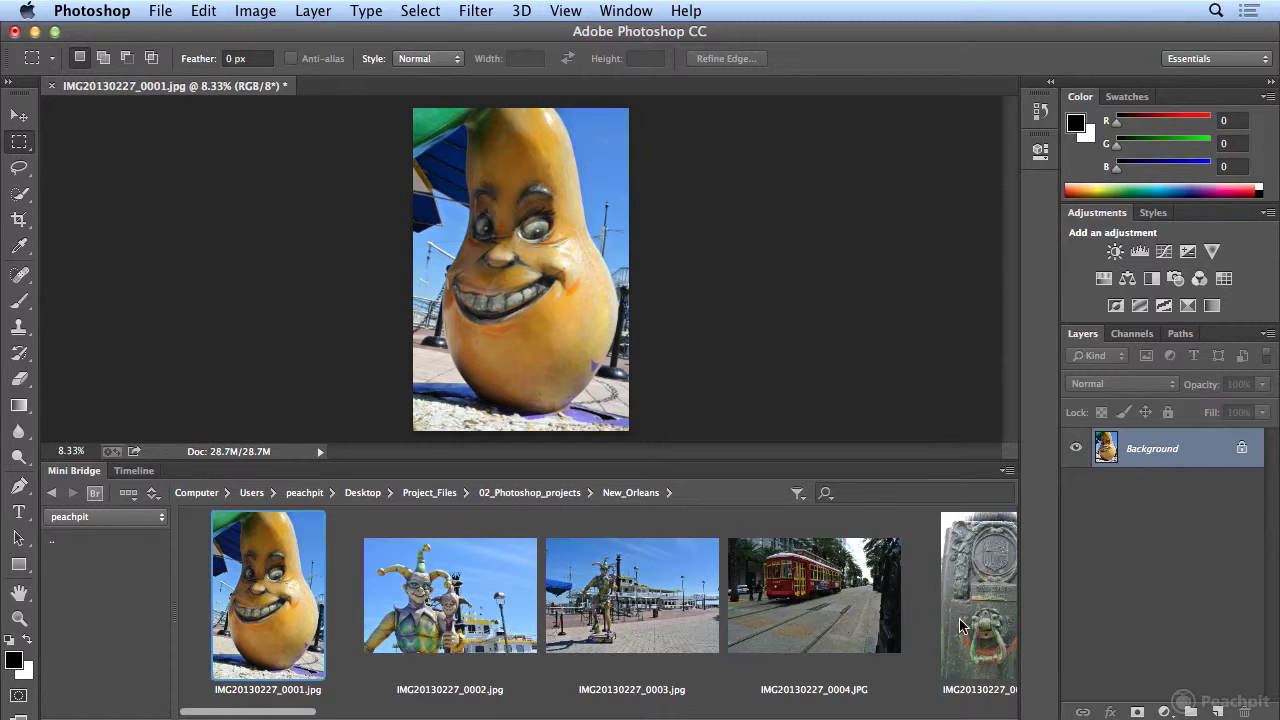
shift+click(992, 622)
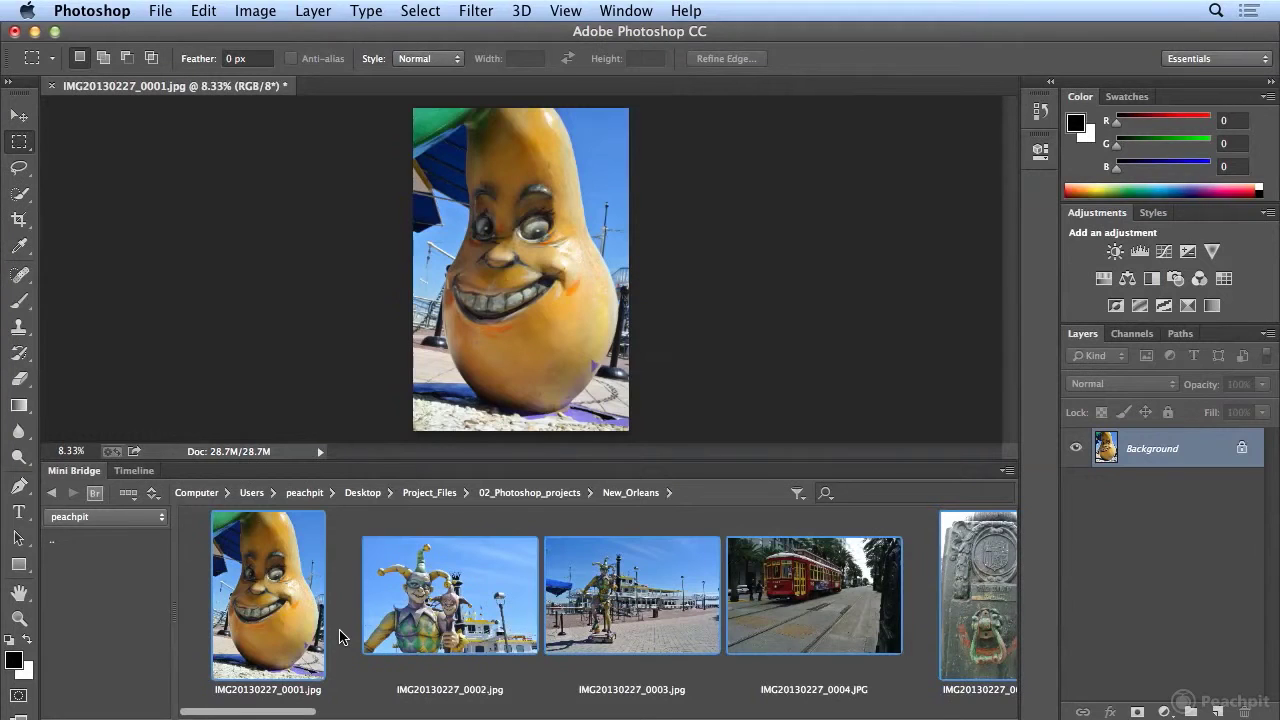
click(797, 493)
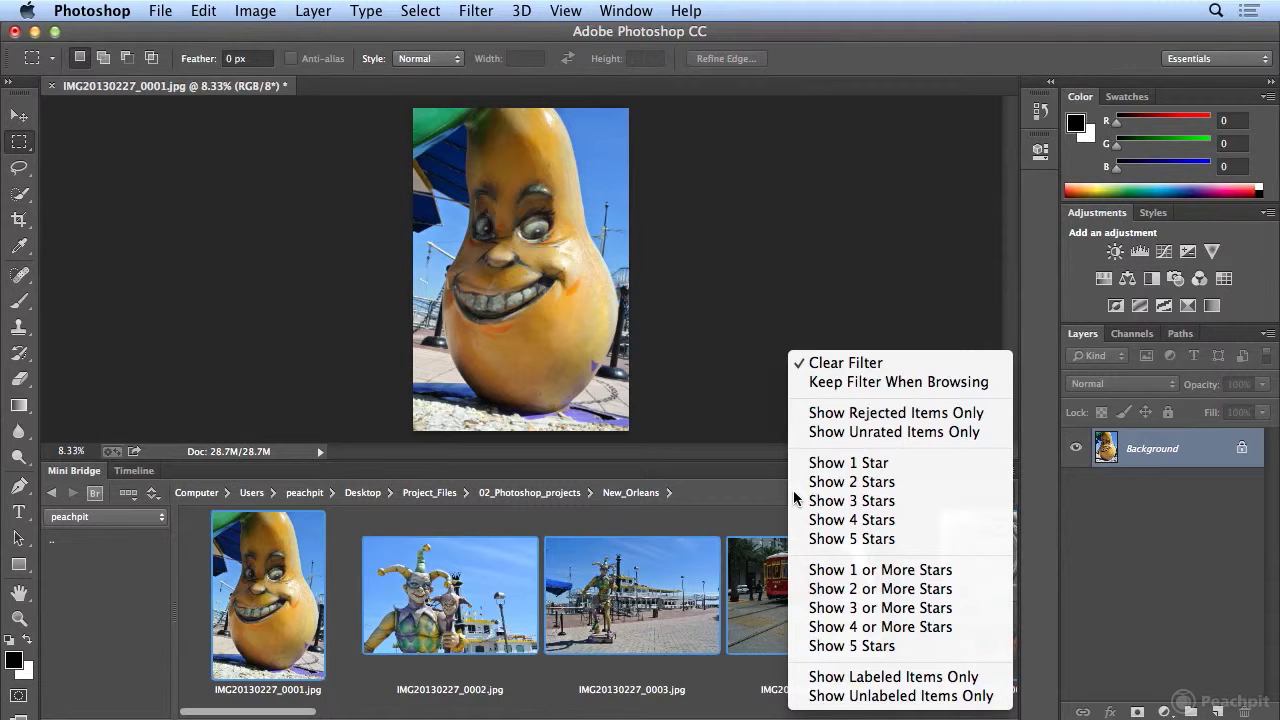
click(824, 609)
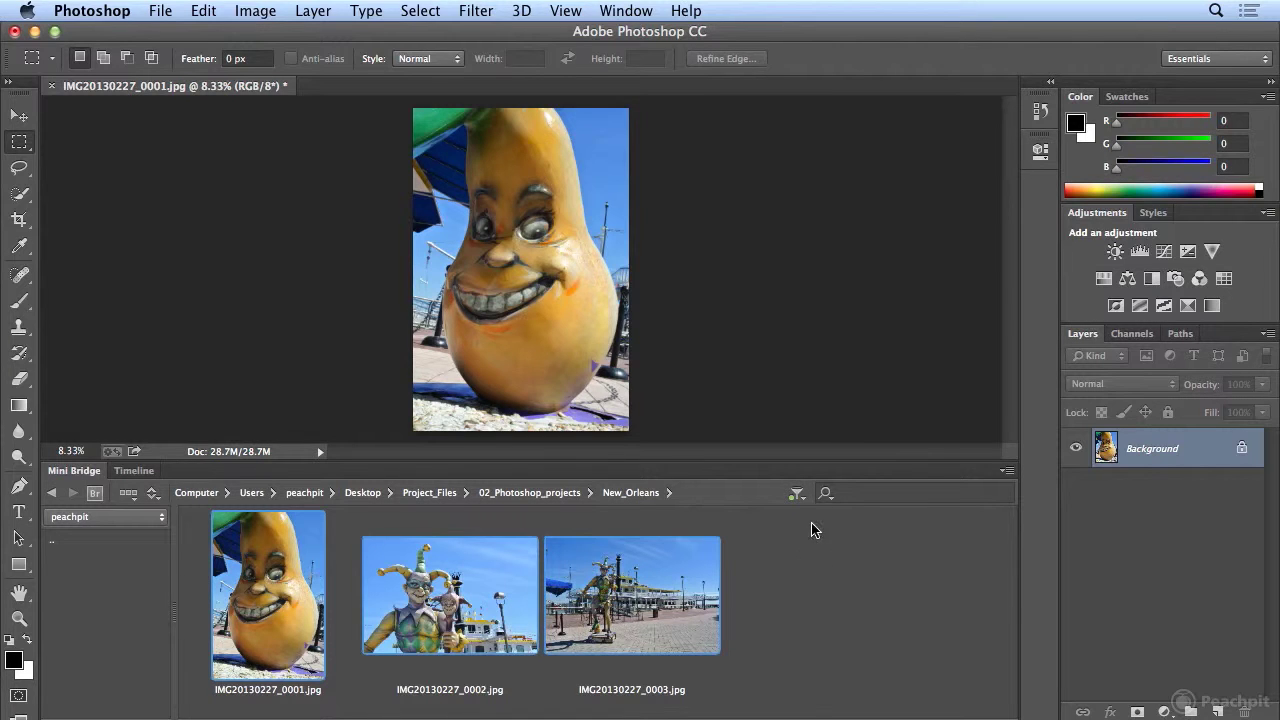
click(798, 495)
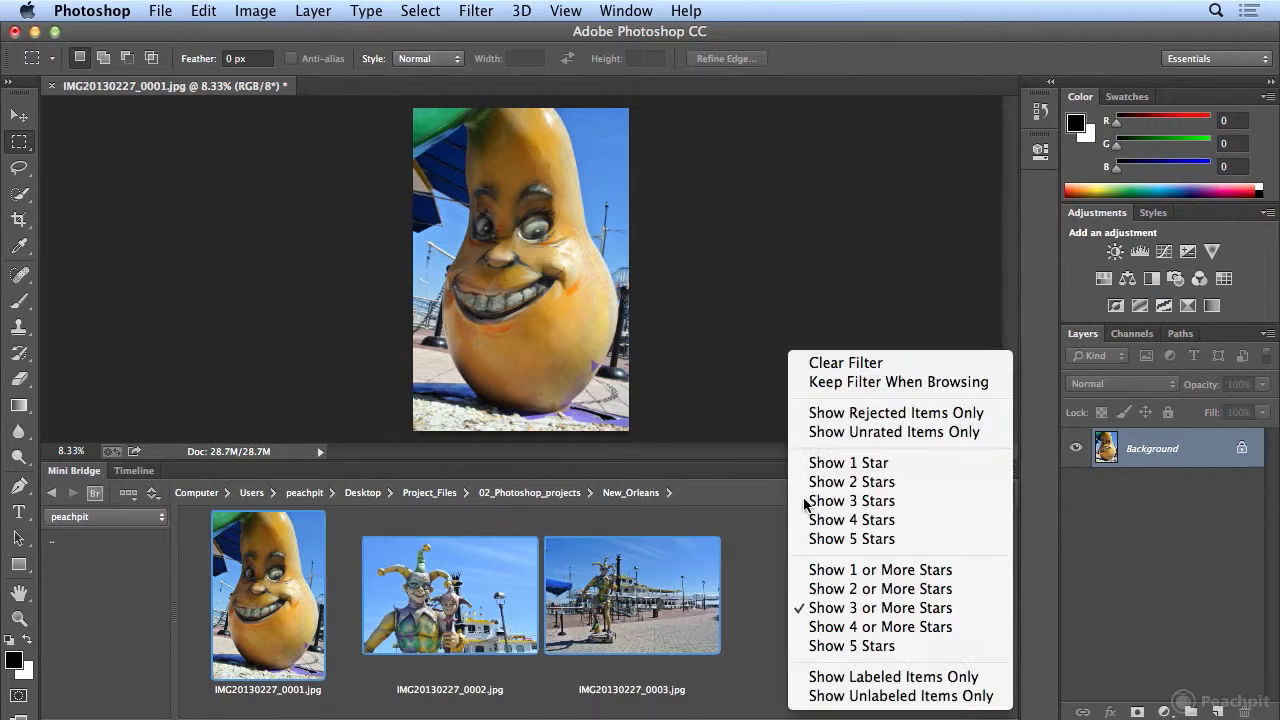
click(820, 627)
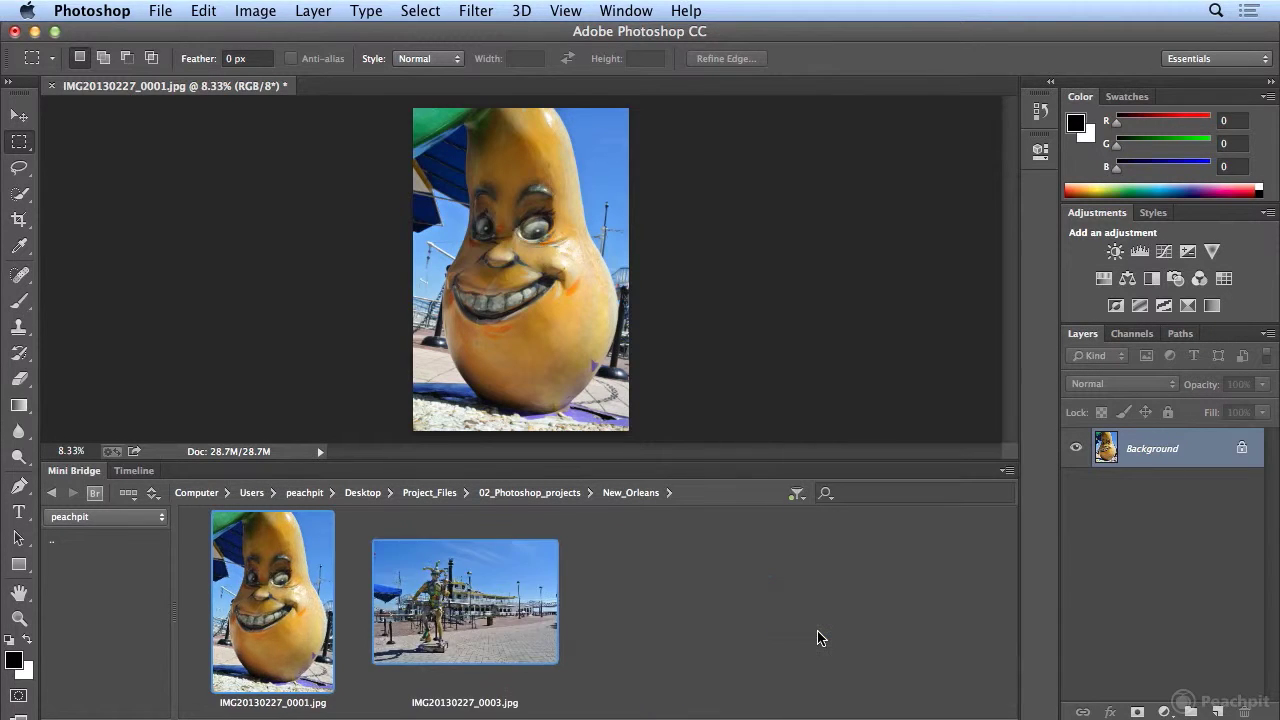
click(797, 494)
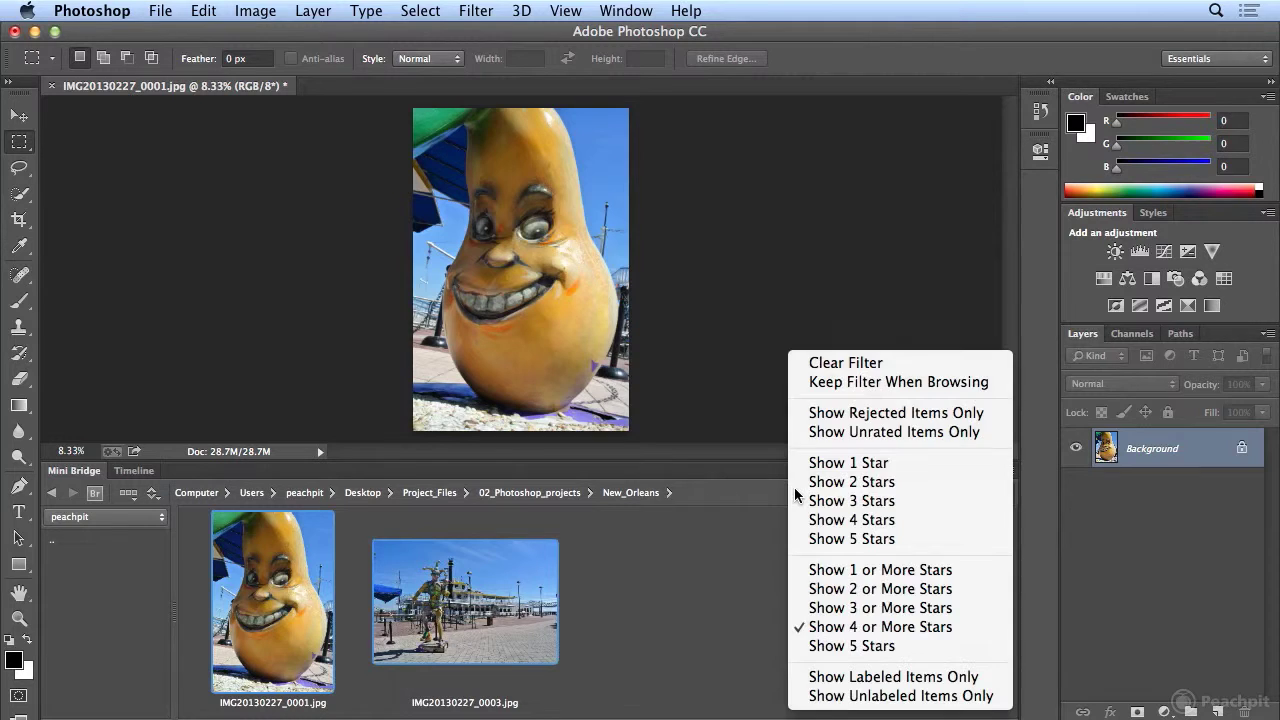
click(813, 366)
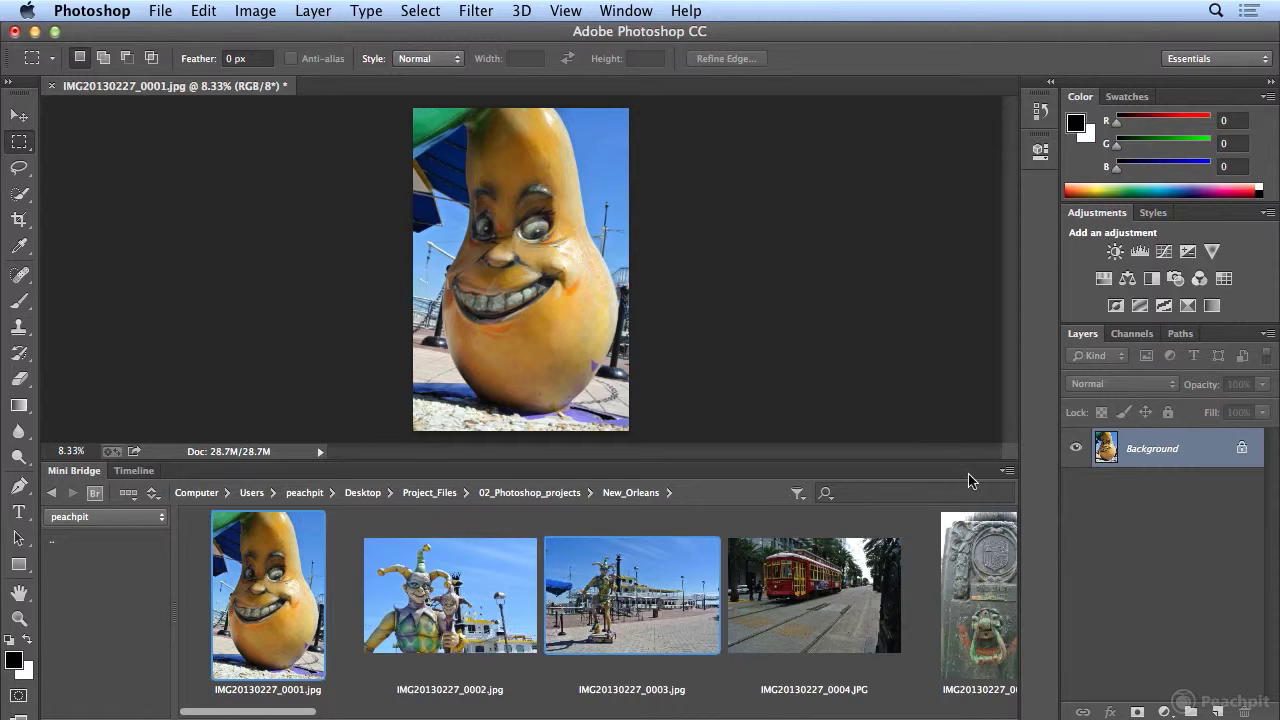
Collapse the Mini Bridge panel and close the pear document IMG20130227_0001.jpg
click(1004, 470)
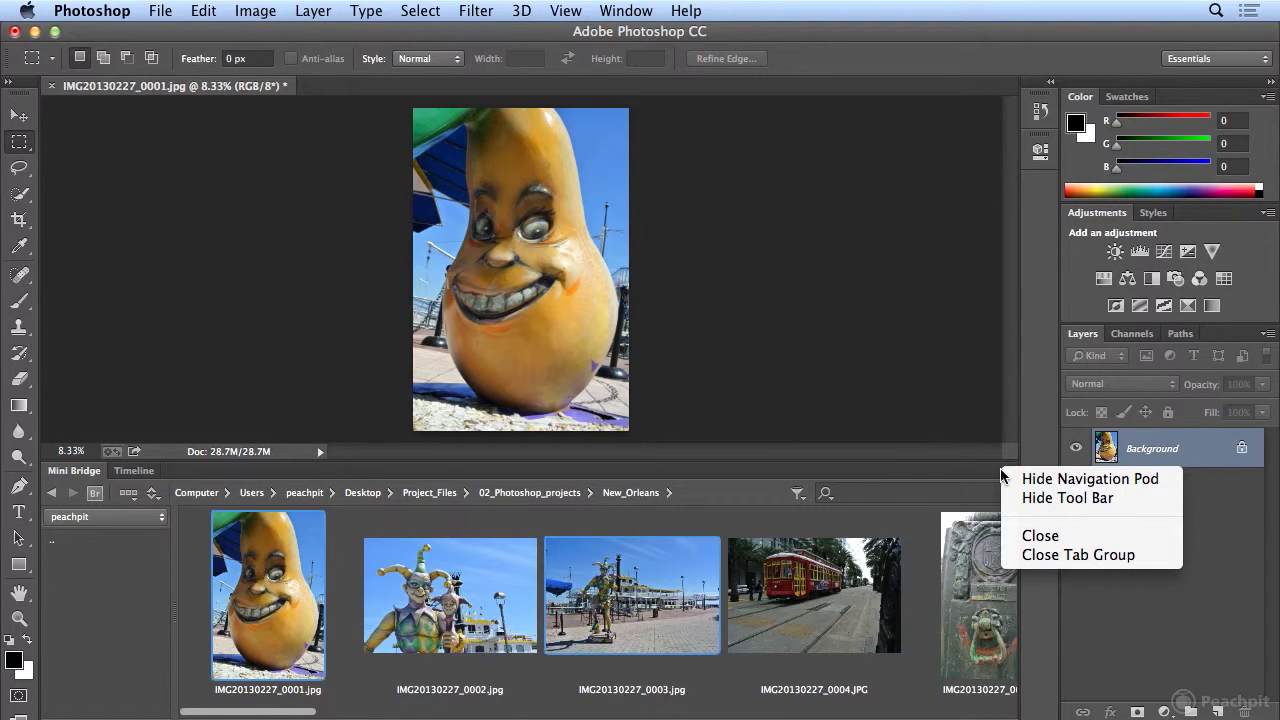
click(938, 481)
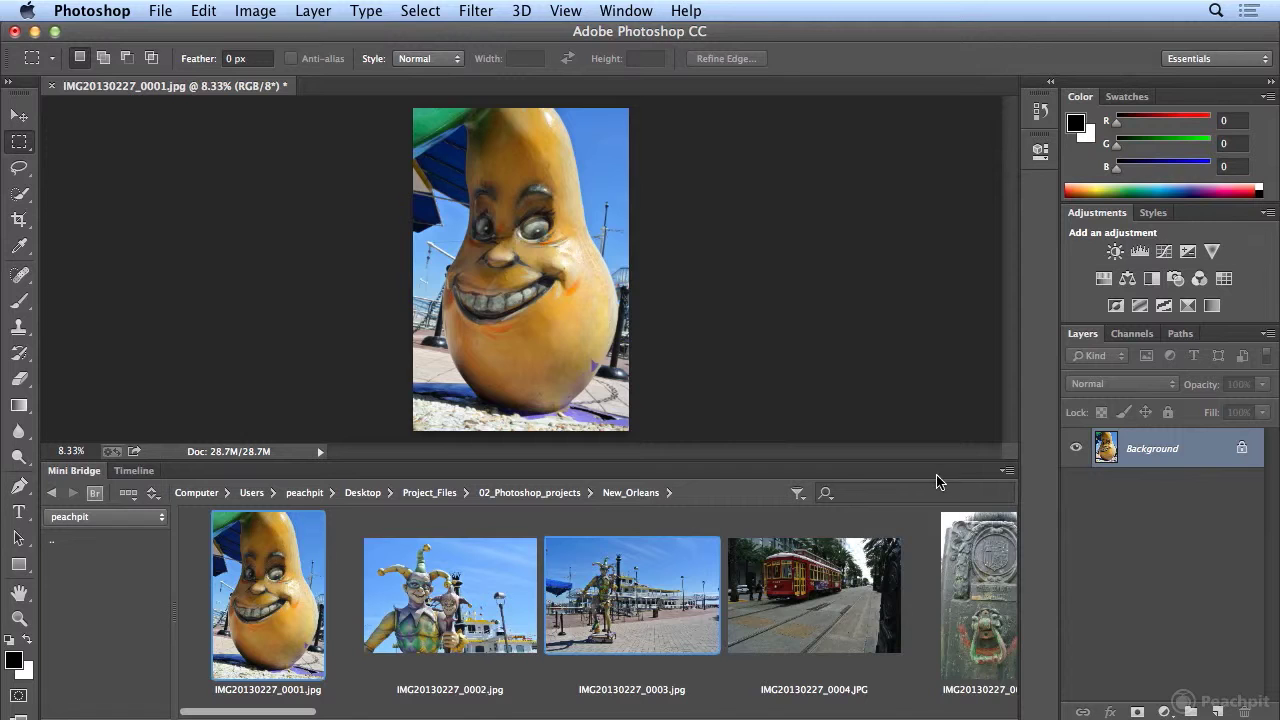
double_click(72, 471)
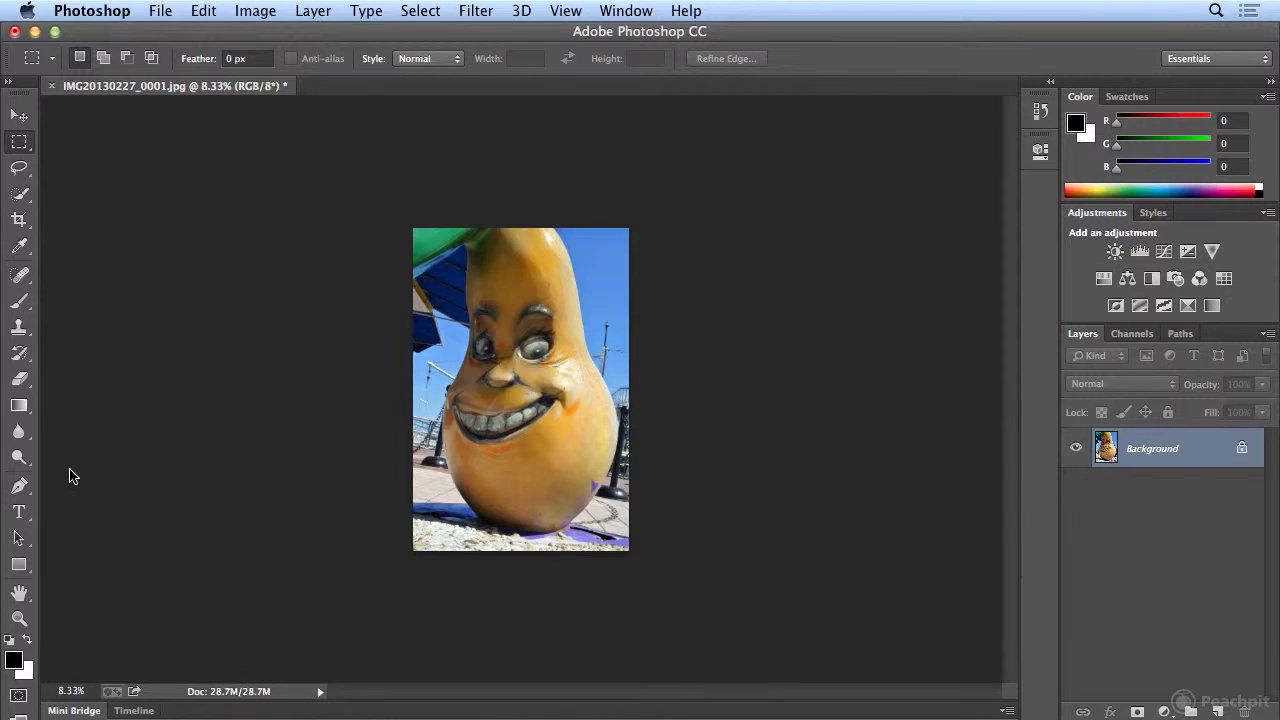
click(53, 86)
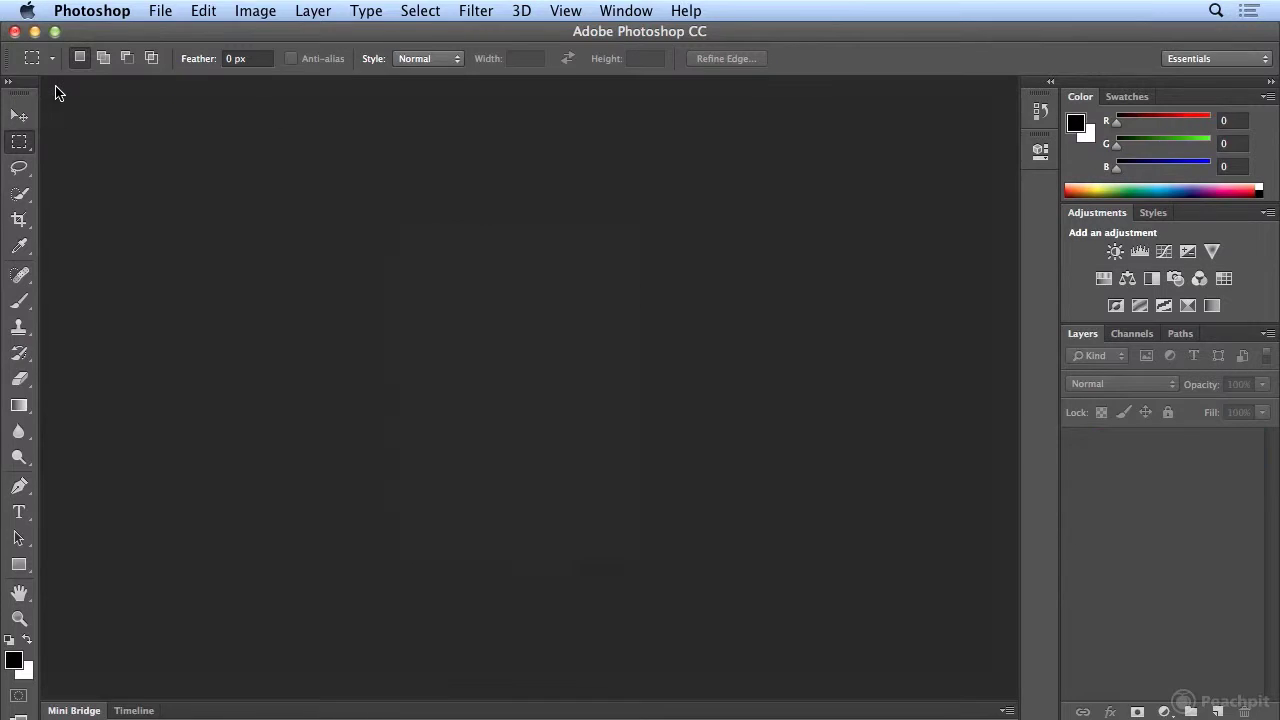